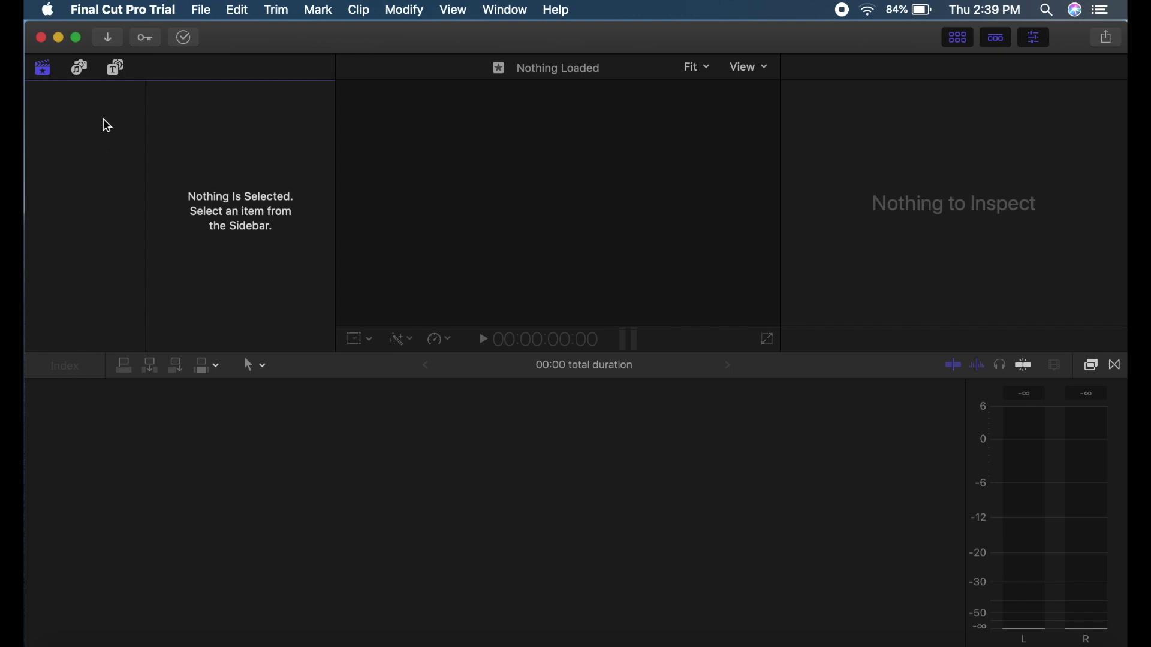
Step: Create a new library named Untitled 6 and save it in the Movies folder
{"action": "left_click", "coordinate": [201, 12]}
{"action": "mouse_move", "coordinate": [225, 33]}
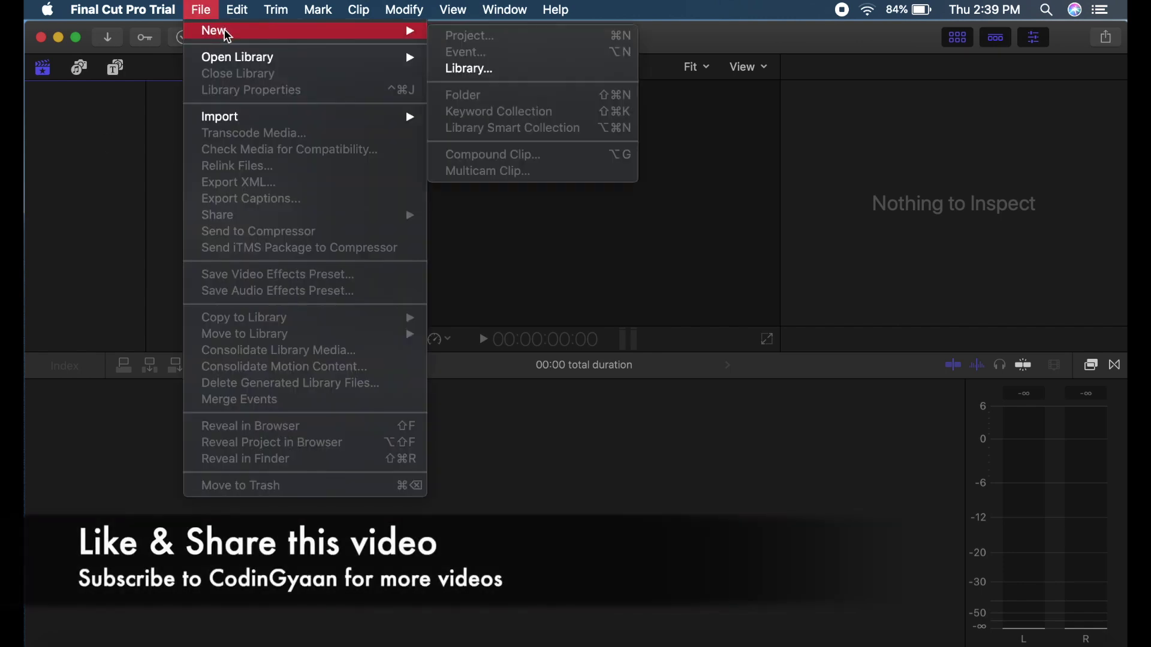
{"action": "left_click", "coordinate": [491, 70]}
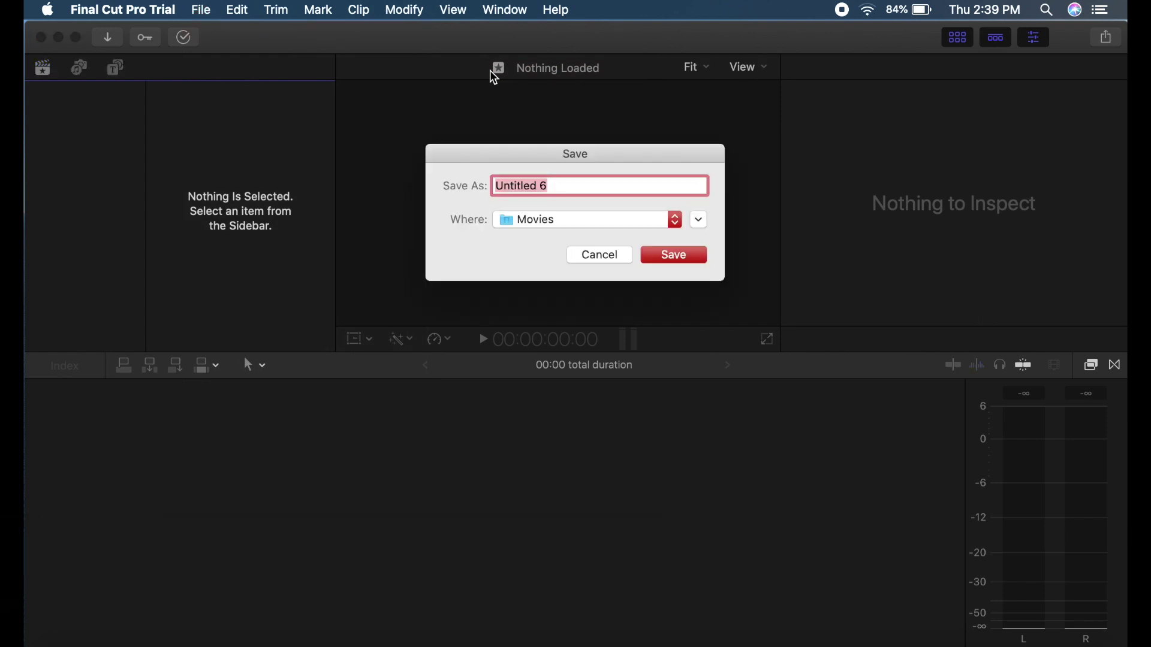
{"action": "key", "text": "Return"}
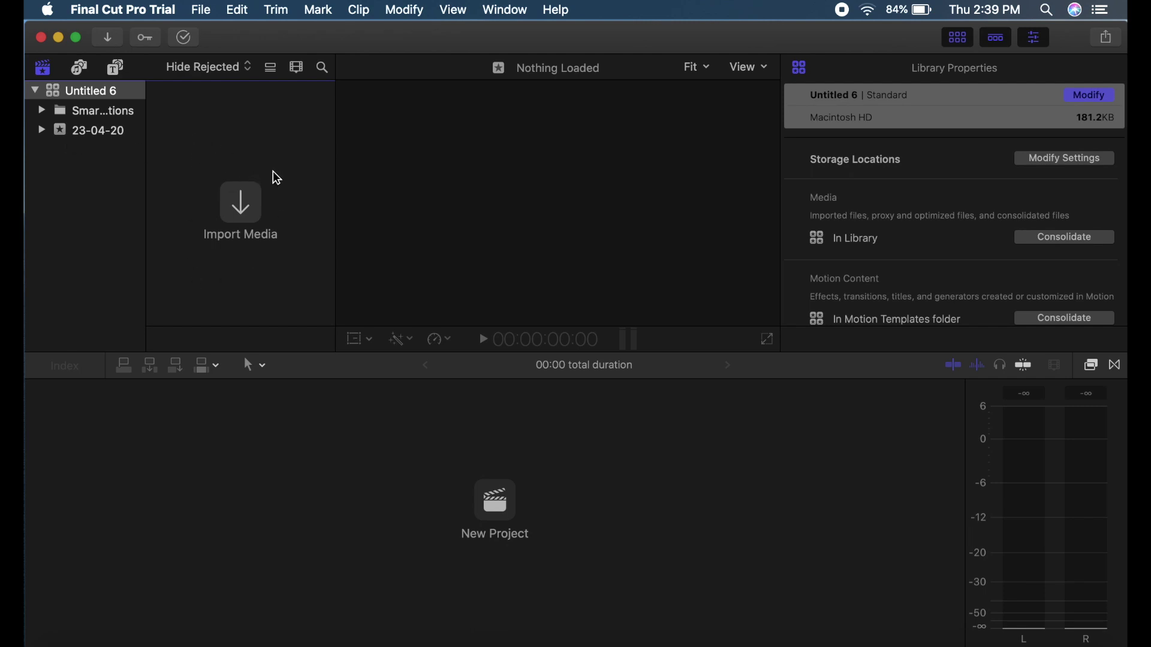
Step: Import the videomat folder's clips, including dim4 and dim5, into the 23-04-20 event
{"action": "left_click", "coordinate": [250, 195]}
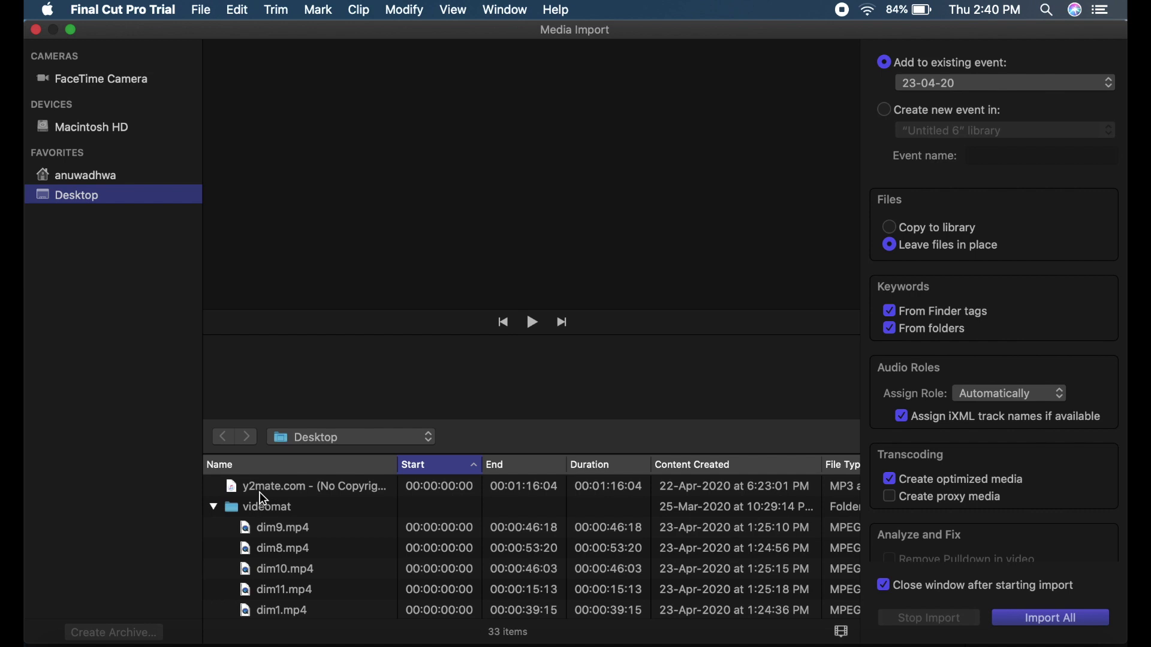
{"action": "scroll", "coordinate": [302, 535], "scroll_direction": "down", "scroll_amount": 2}
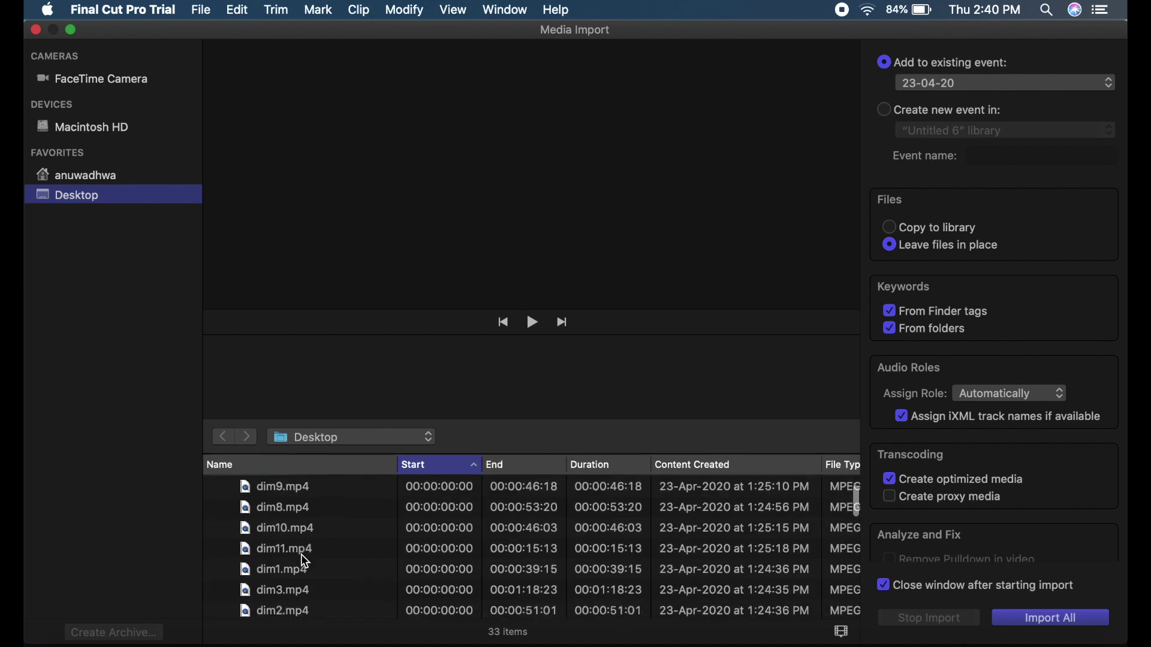
{"action": "scroll", "coordinate": [307, 527], "scroll_direction": "down", "scroll_amount": 1}
{"action": "scroll", "coordinate": [301, 561], "scroll_direction": "up", "scroll_amount": 1}
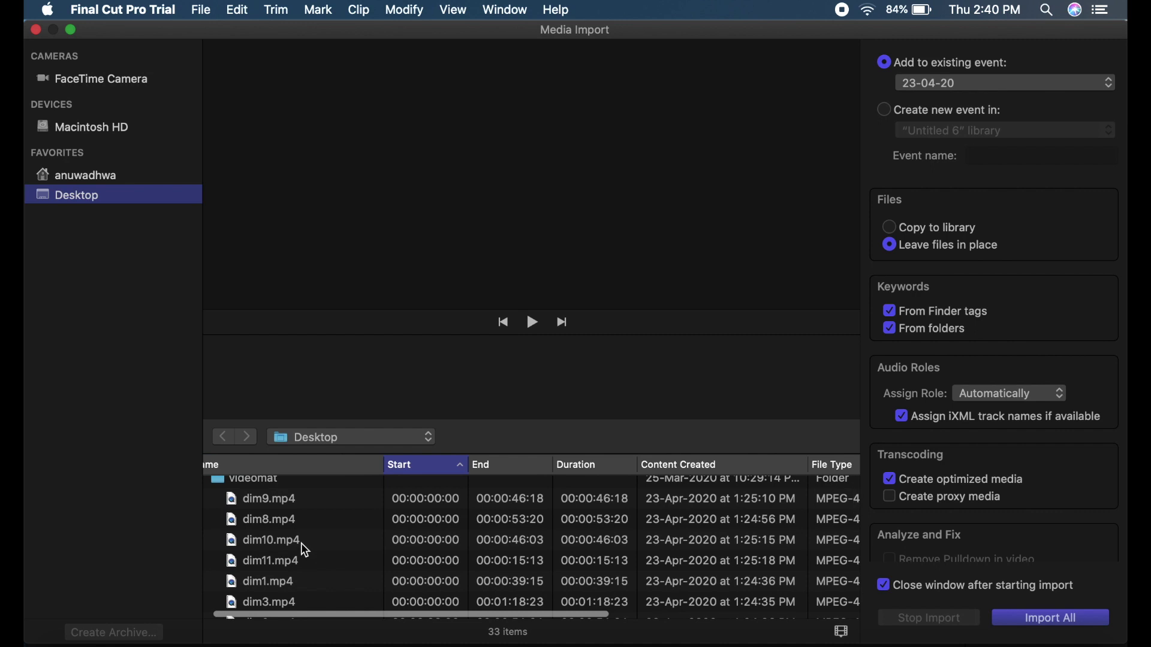
{"action": "scroll", "coordinate": [275, 528], "scroll_direction": "up", "scroll_amount": 1}
{"action": "left_click", "coordinate": [266, 510]}
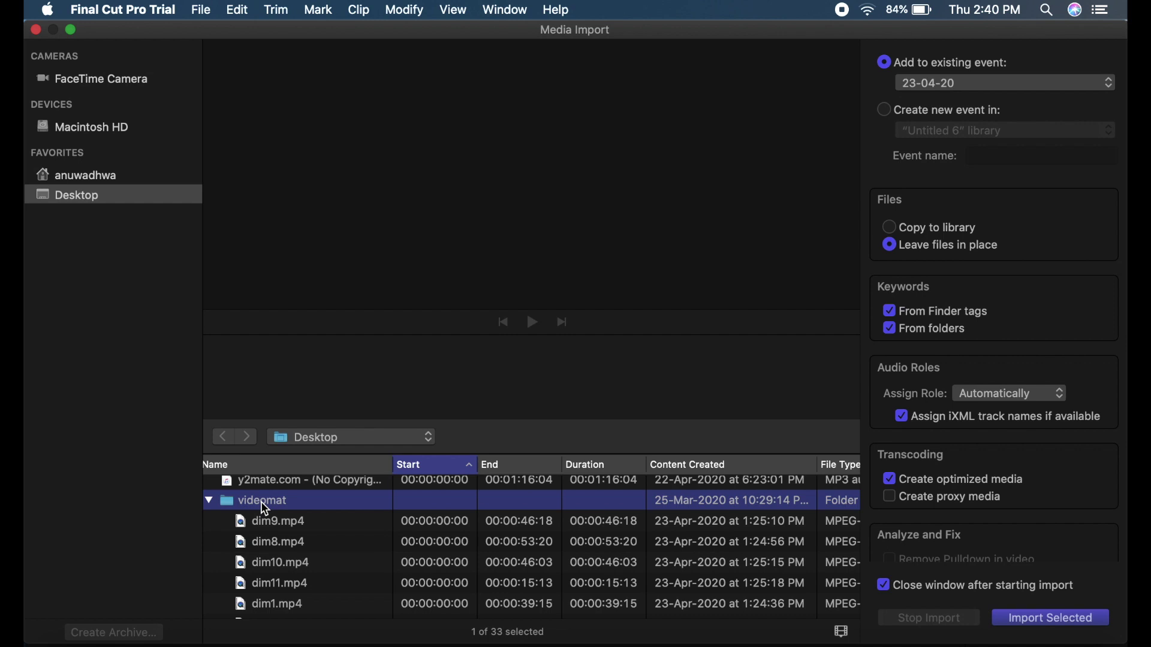
{"action": "left_click", "coordinate": [1059, 620]}
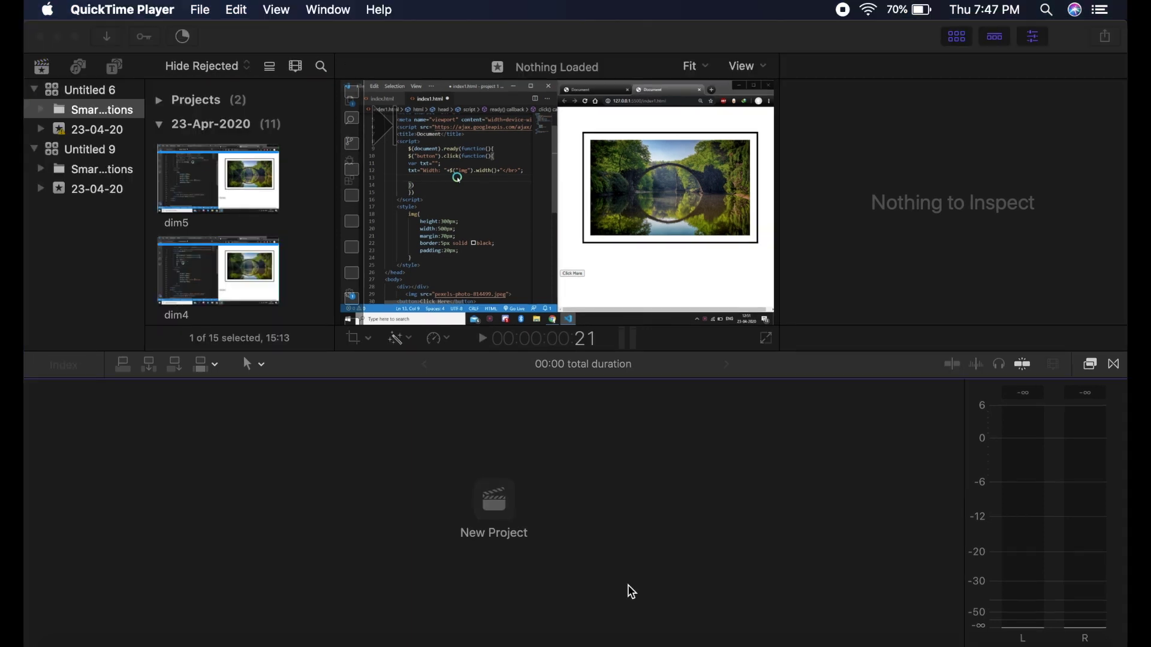
{"action": "left_click", "coordinate": [500, 497]}
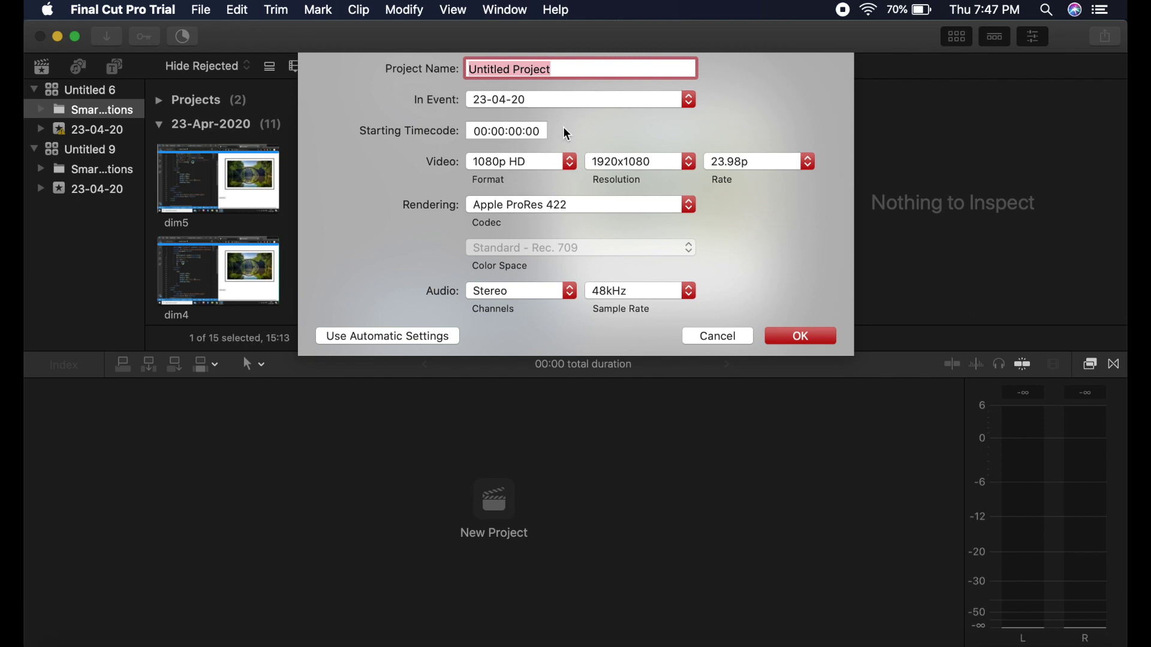
Step: Create a 1080p HD 23.98p project named 'sample video'
{"action": "key", "text": "BackSpace"}
{"action": "type", "text": "sample video"}
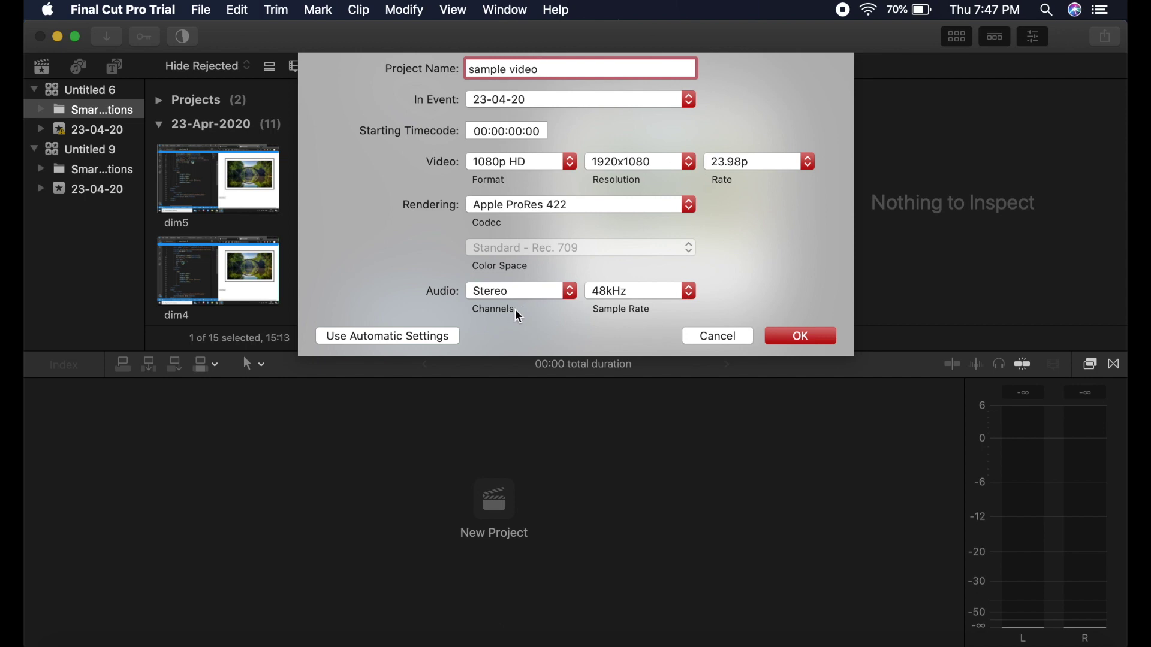
{"action": "left_click", "coordinate": [824, 335]}
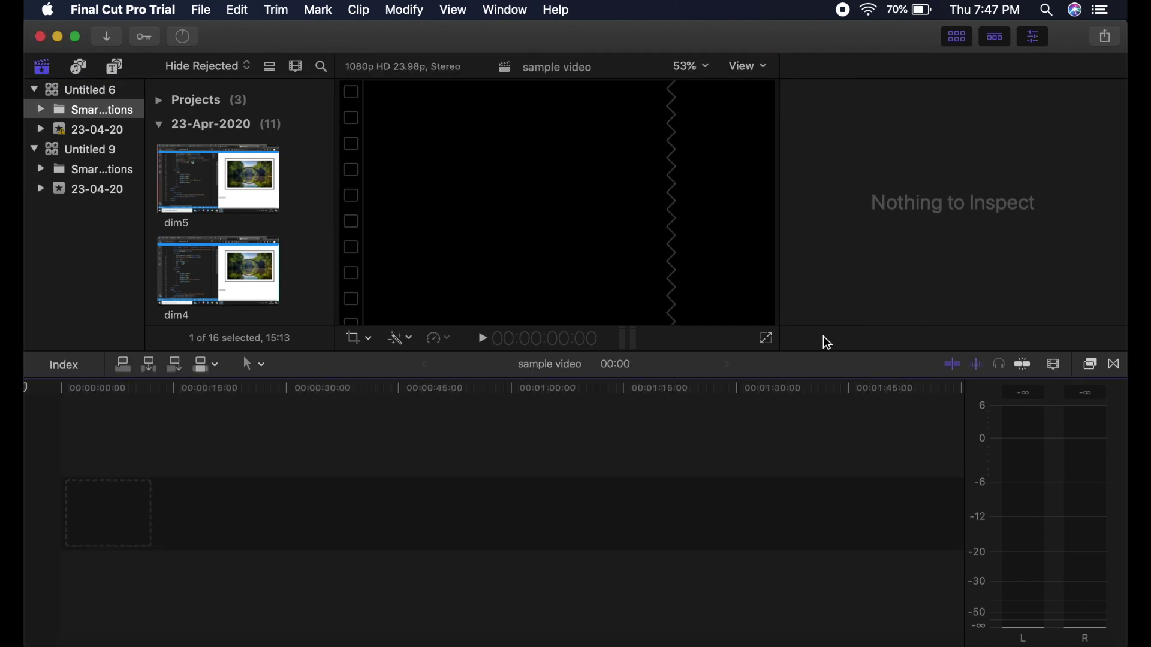
Step: Browse the Sound Effects, GarageBand and Music audio libraries
{"action": "left_click", "coordinate": [79, 67]}
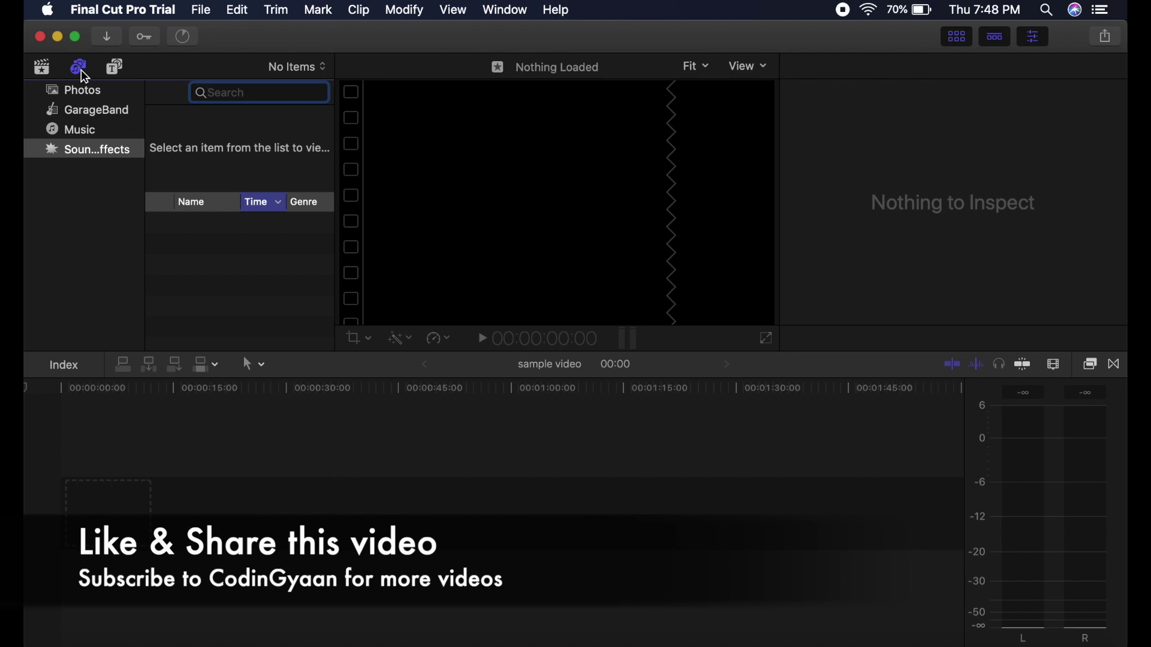
{"action": "left_click", "coordinate": [102, 152]}
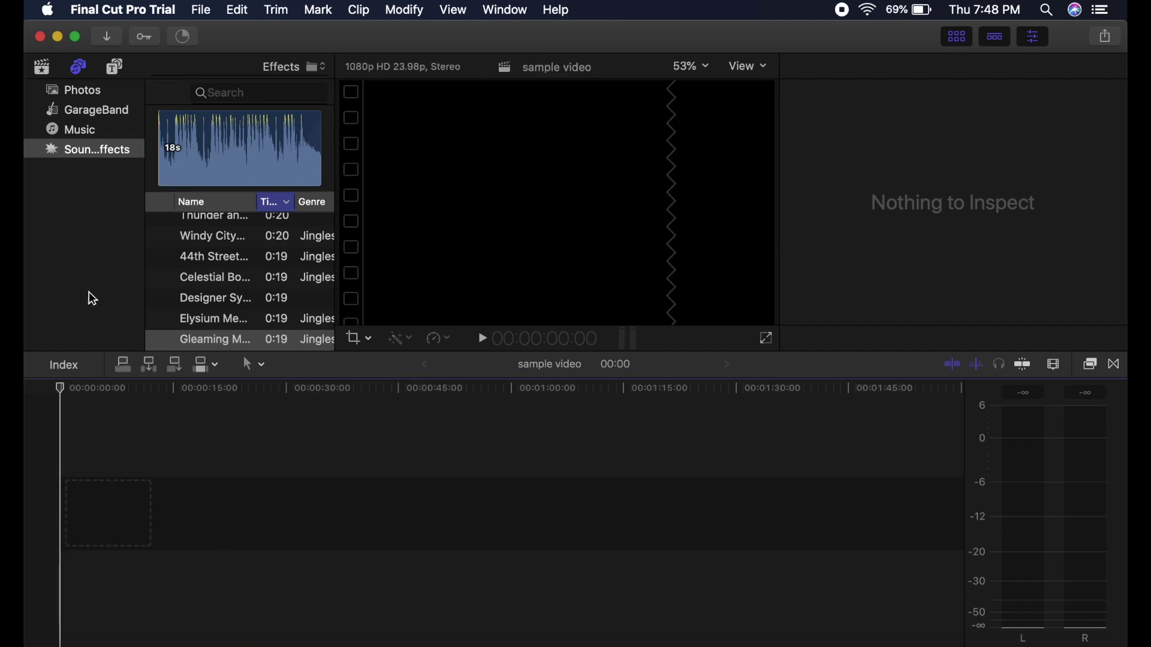
{"action": "left_click", "coordinate": [90, 109]}
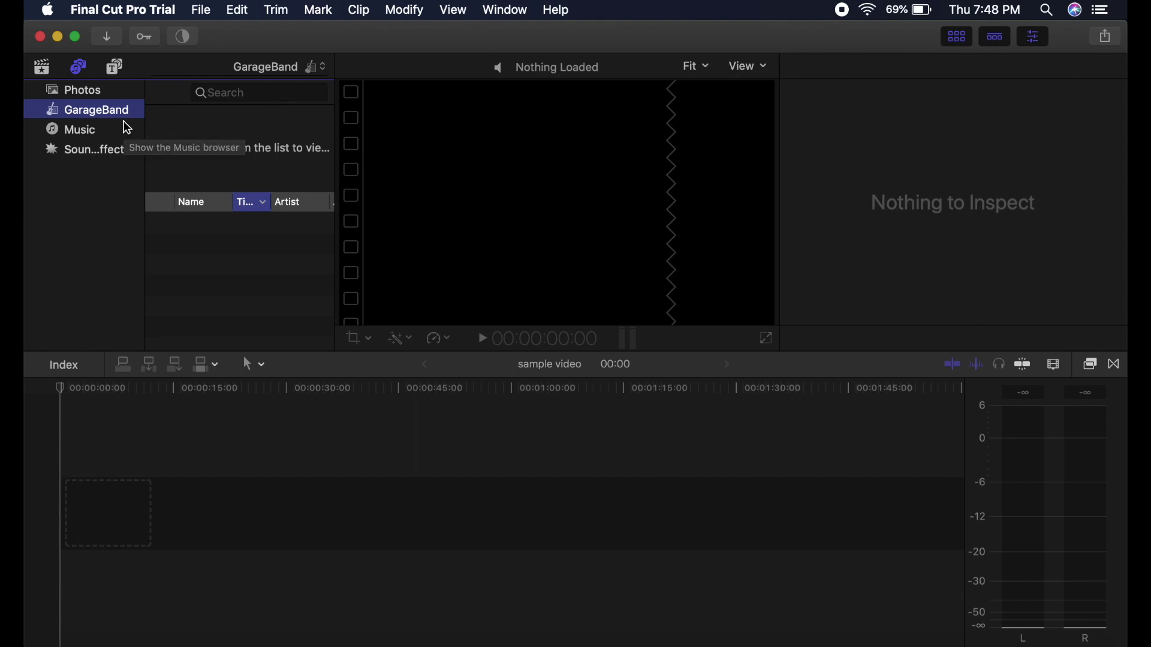
{"action": "left_click", "coordinate": [92, 136]}
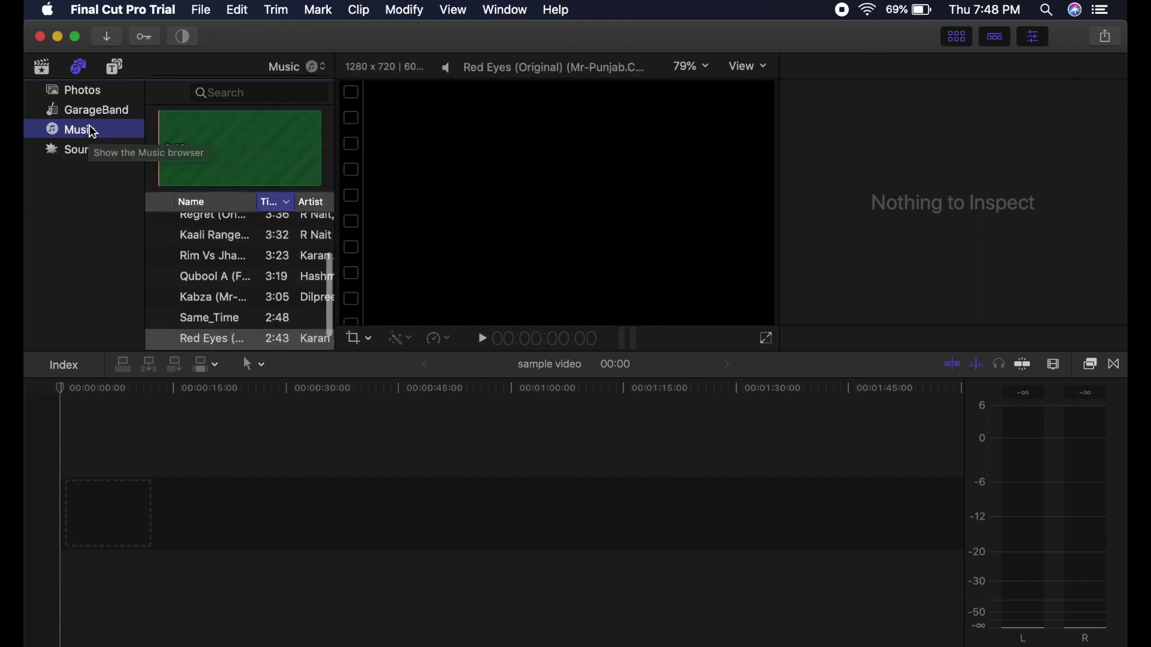
{"action": "left_click", "coordinate": [90, 148]}
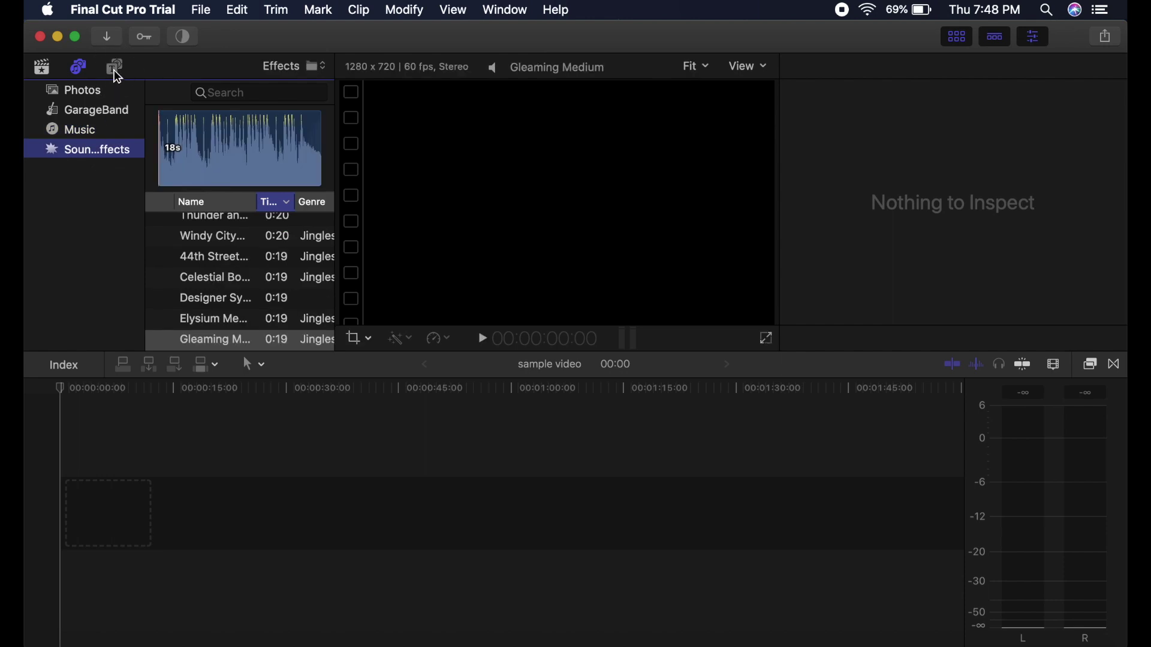
{"action": "left_click", "coordinate": [116, 67]}
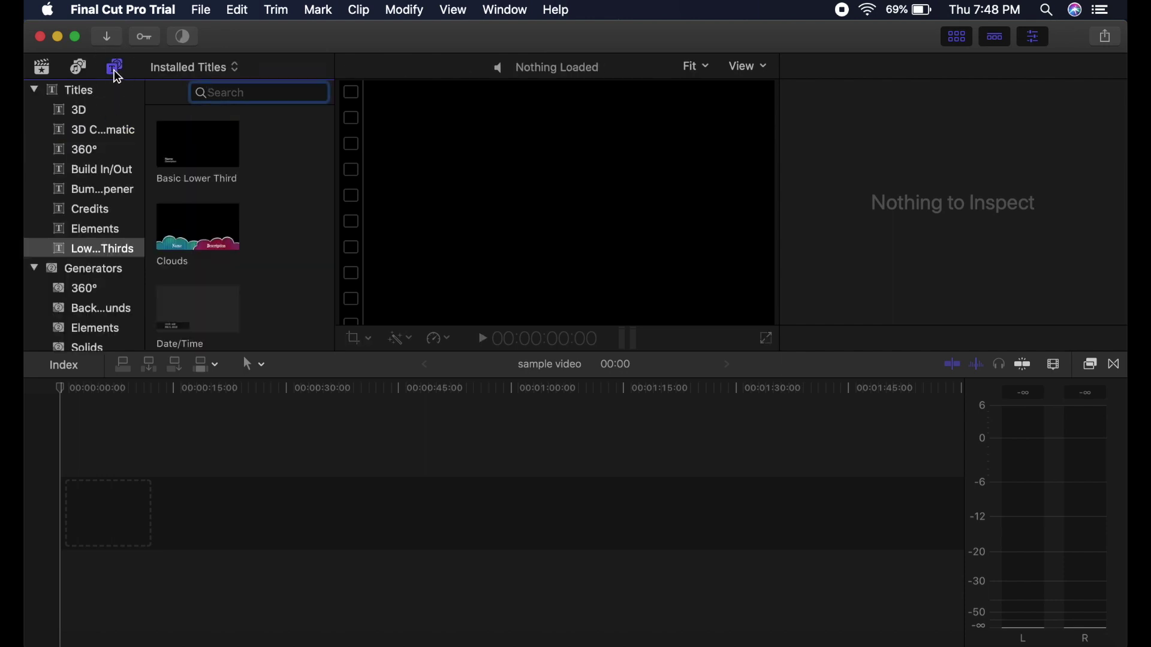
Step: Place the 3D Cinematic Trailer title at the start of the timeline and select its text
{"action": "left_click", "coordinate": [108, 132]}
{"action": "scroll", "coordinate": [291, 283], "scroll_direction": "down", "scroll_amount": 2}
{"action": "scroll", "coordinate": [290, 283], "scroll_direction": "down", "scroll_amount": 3}
{"action": "left_click", "coordinate": [201, 321]}
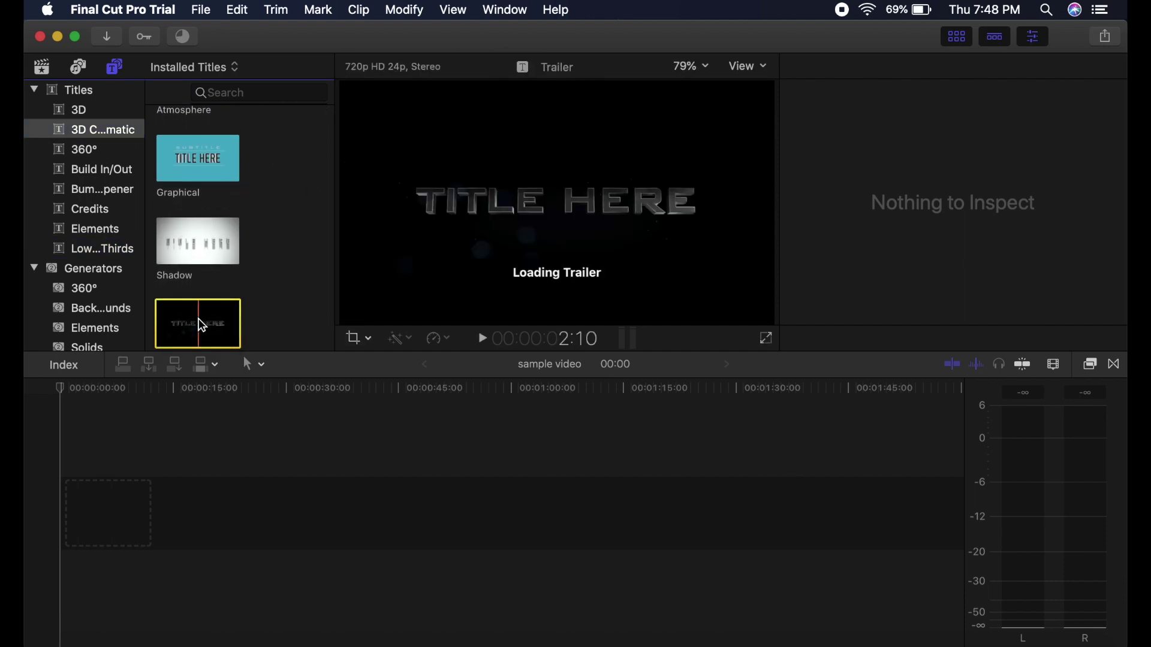
{"action": "left_click_drag", "start_coordinate": [202, 326], "coordinate": [227, 349]}
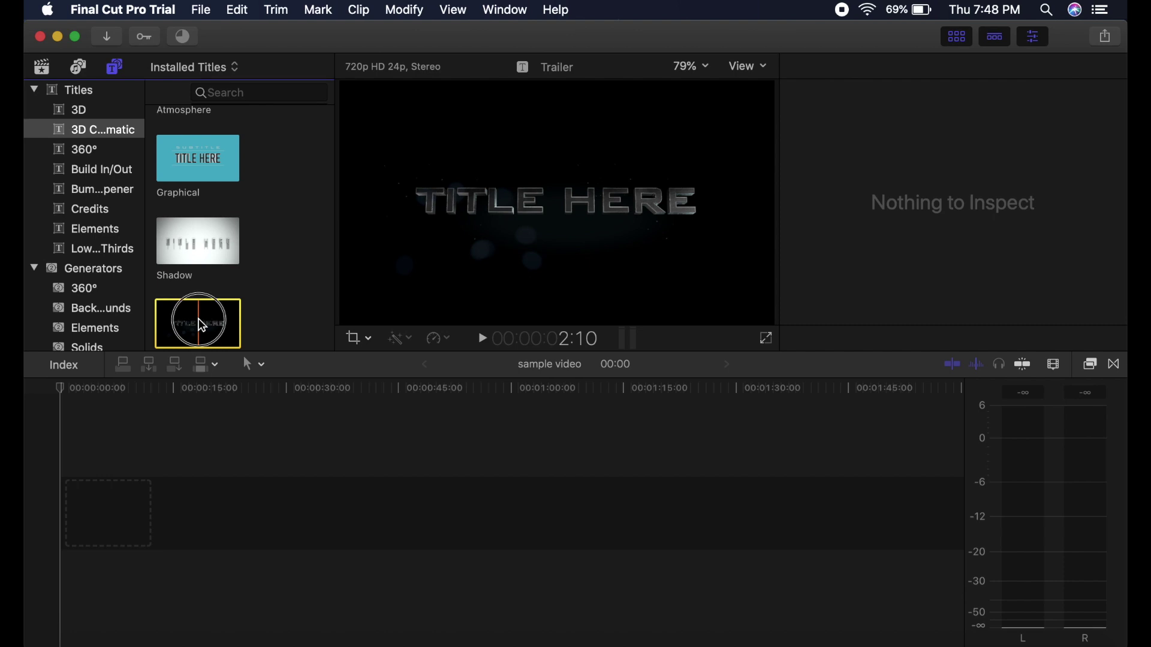
{"action": "left_click_drag", "start_coordinate": [227, 350], "coordinate": [67, 515]}
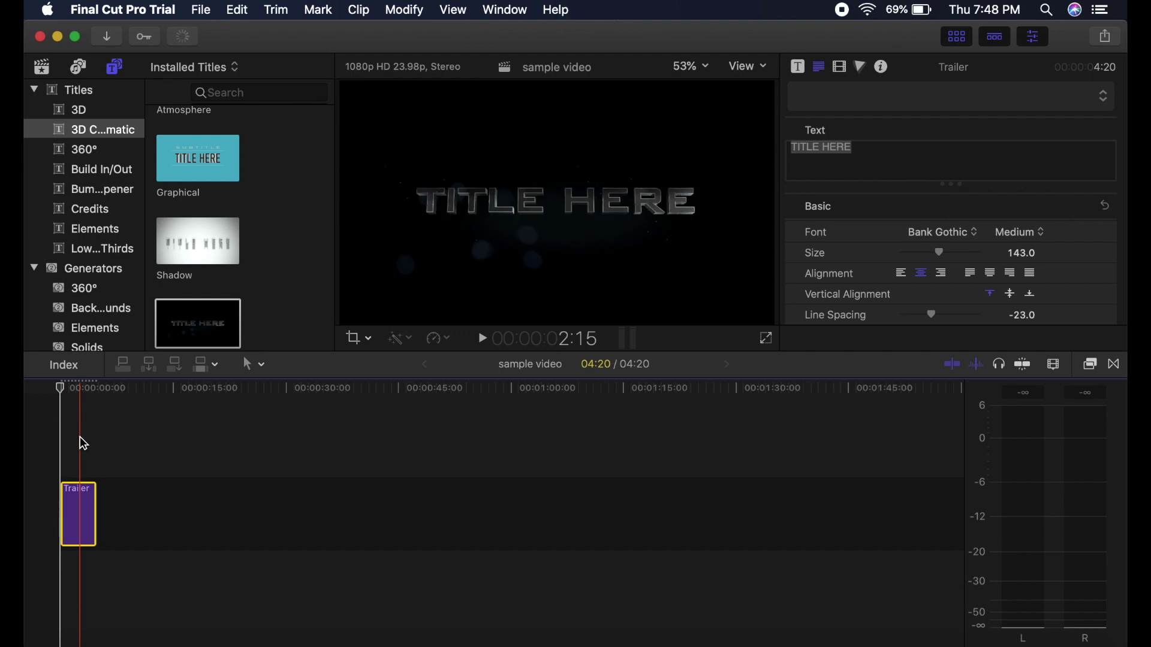
{"action": "left_click", "coordinate": [80, 438]}
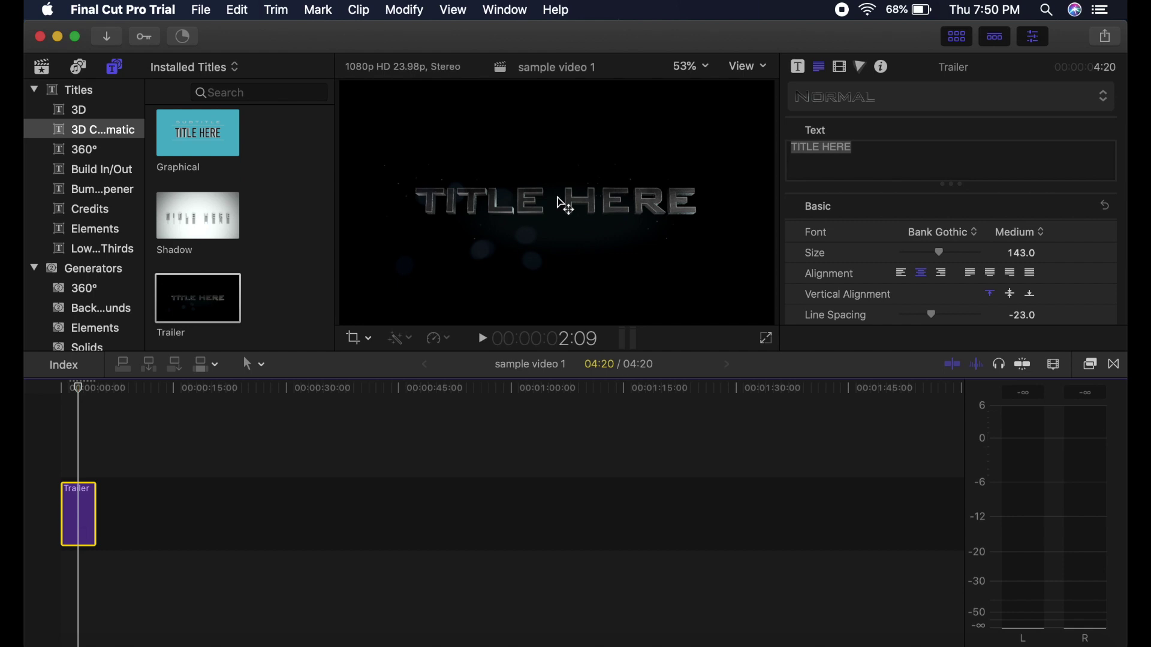
{"action": "left_click", "coordinate": [565, 206]}
Step: Change the title text to Codingyaan and enlarge it to size 184
{"action": "double_click", "coordinate": [565, 201]}
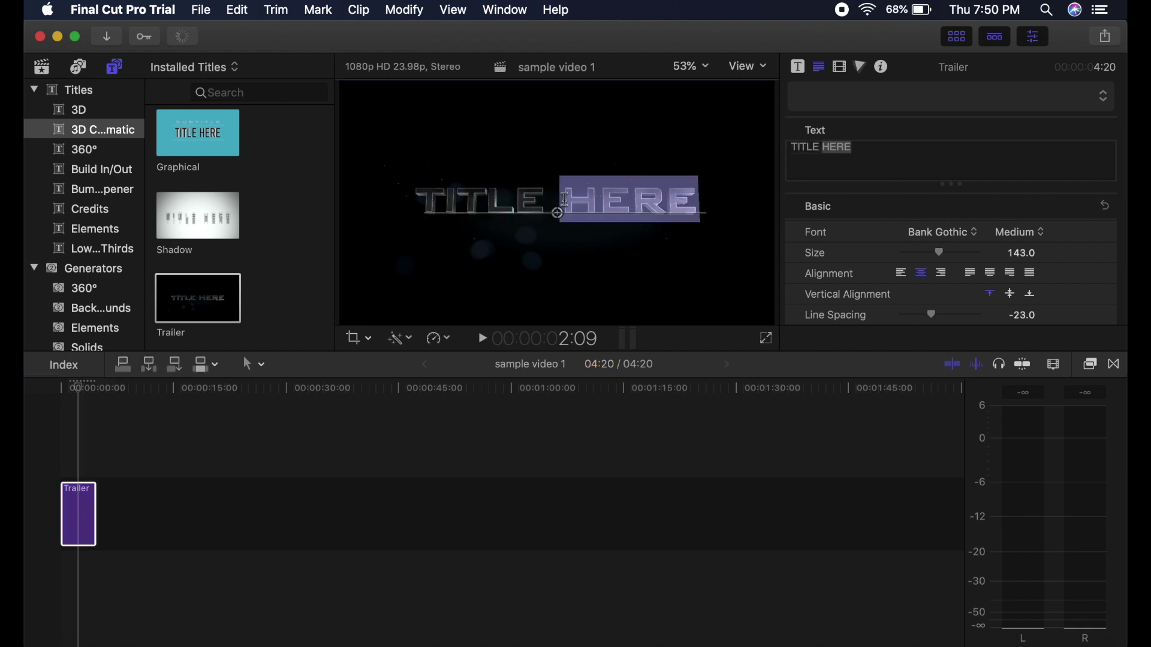
{"action": "key", "text": "BackSpace"}
{"action": "key", "text": "BackSpace"}
{"action": "key", "text": "BackSpace"}
{"action": "key", "text": "BackSpace"}
{"action": "key", "text": "BackSpace"}
{"action": "key", "text": "BackSpace"}
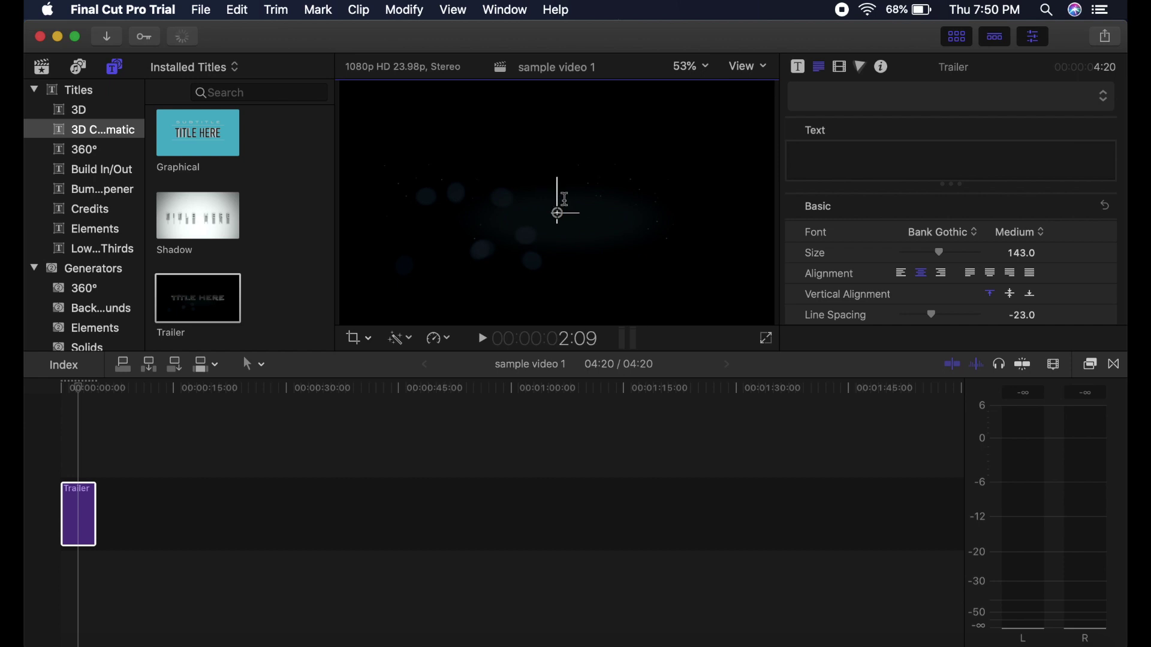
{"action": "type", "text": "Codin"}
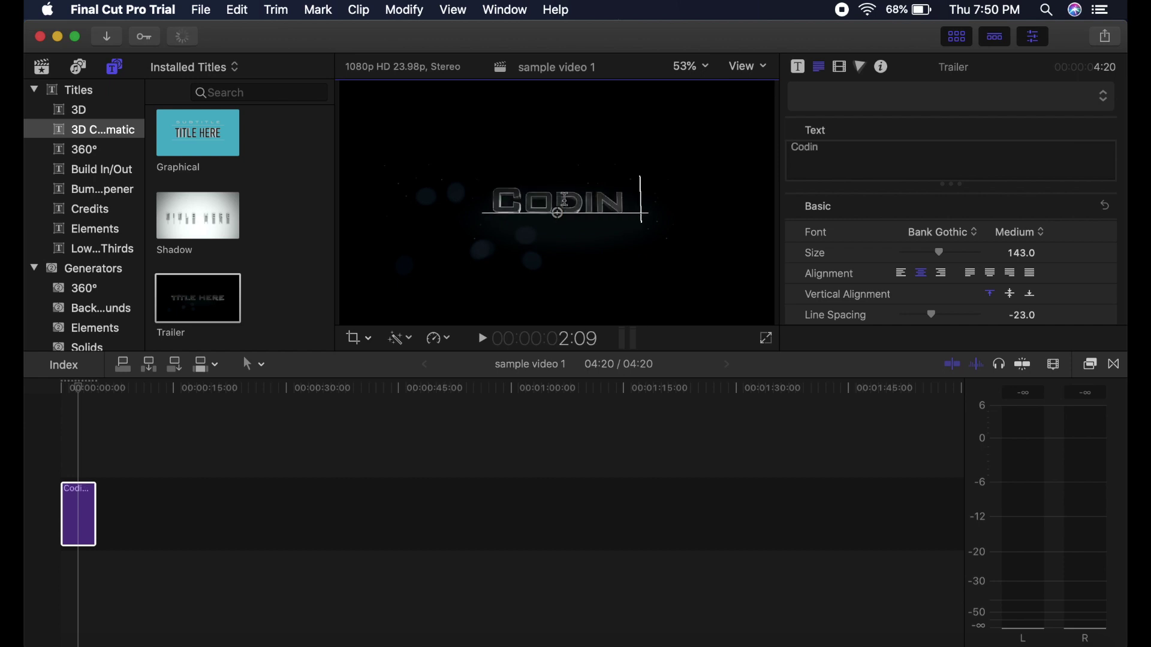
{"action": "type", "text": "gyaan"}
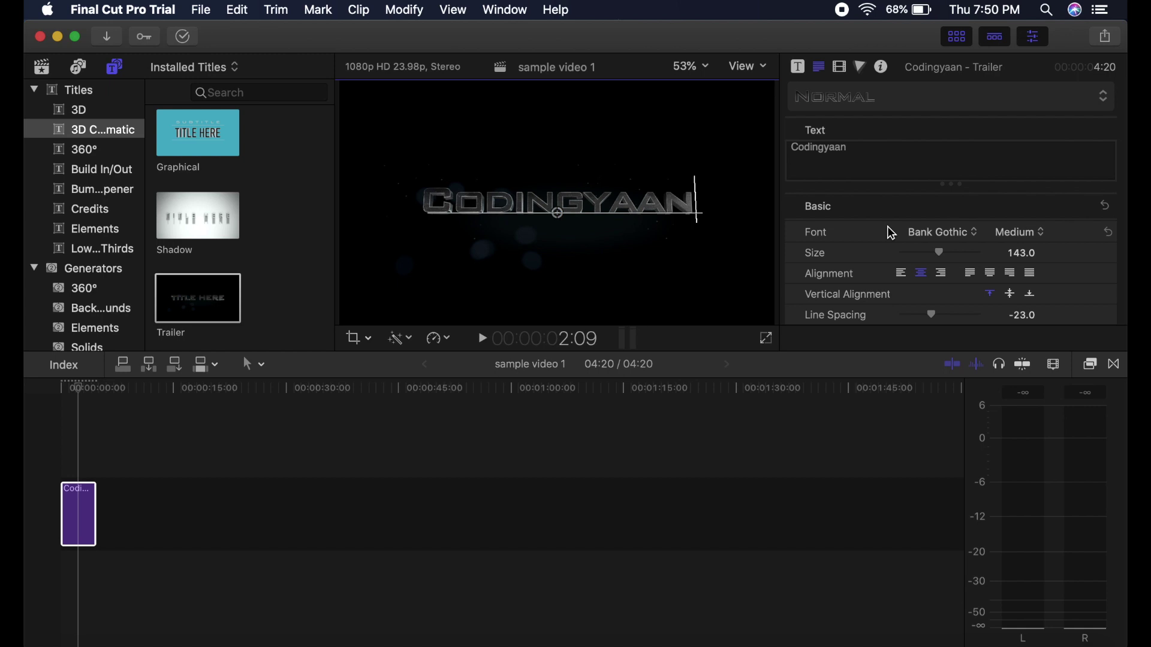
{"action": "left_click_drag", "start_coordinate": [940, 253], "coordinate": [950, 252]}
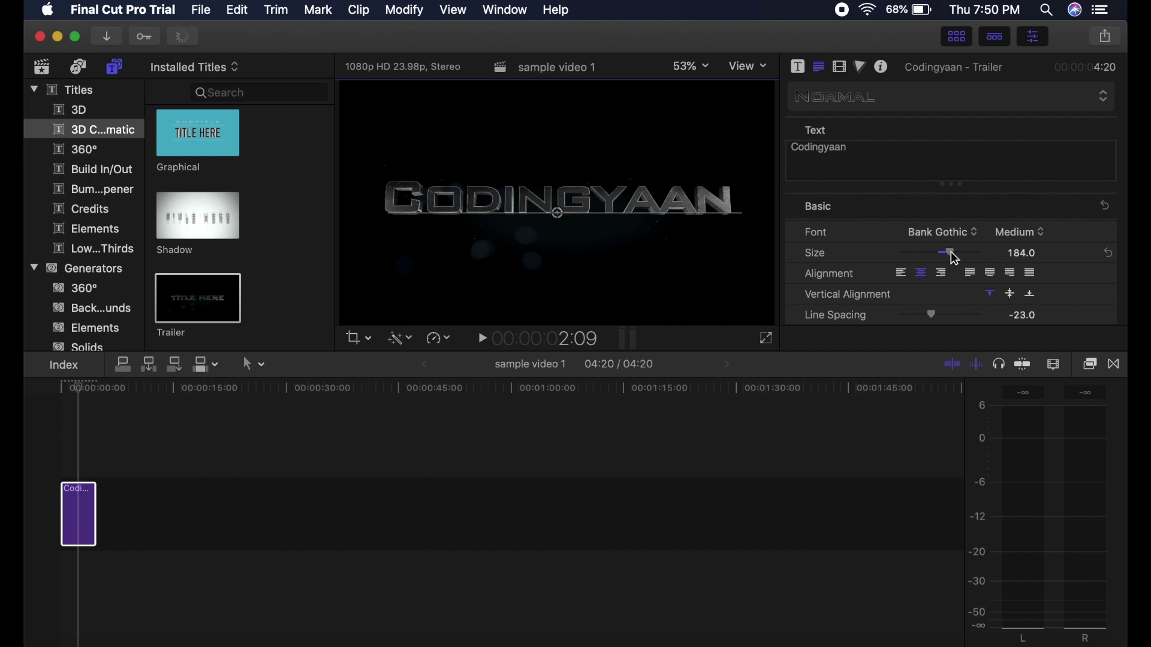
Step: Tint the title and its shadows green with the Color Board
{"action": "left_click", "coordinate": [842, 69]}
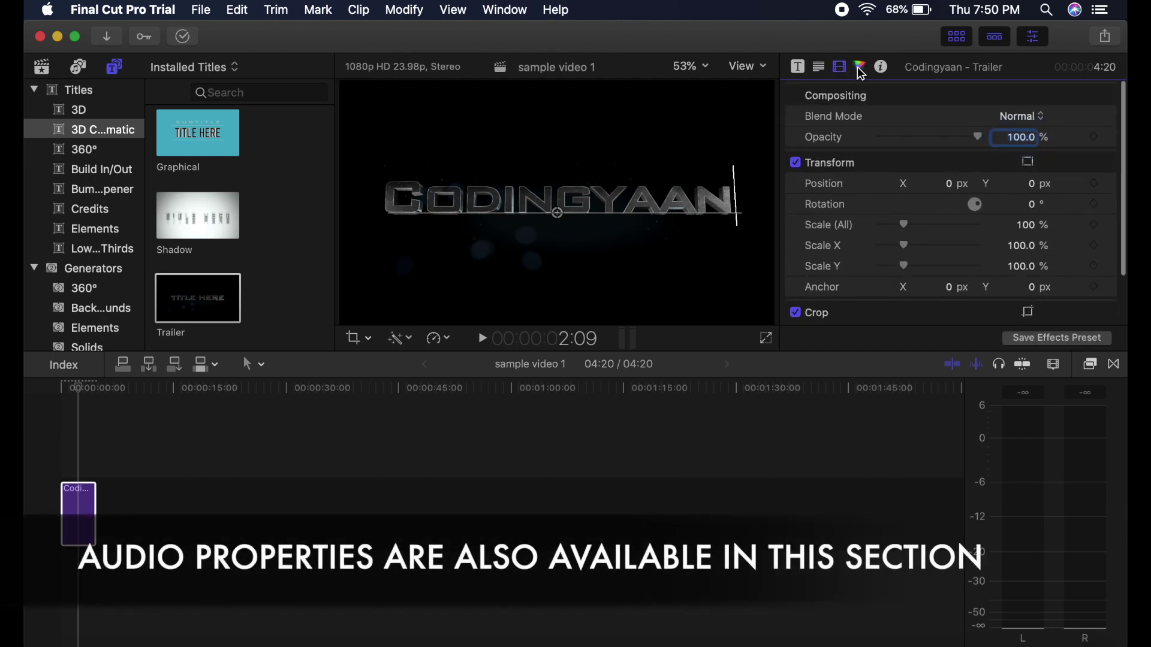
{"action": "left_click", "coordinate": [859, 67]}
{"action": "left_click_drag", "start_coordinate": [892, 246], "coordinate": [917, 202]}
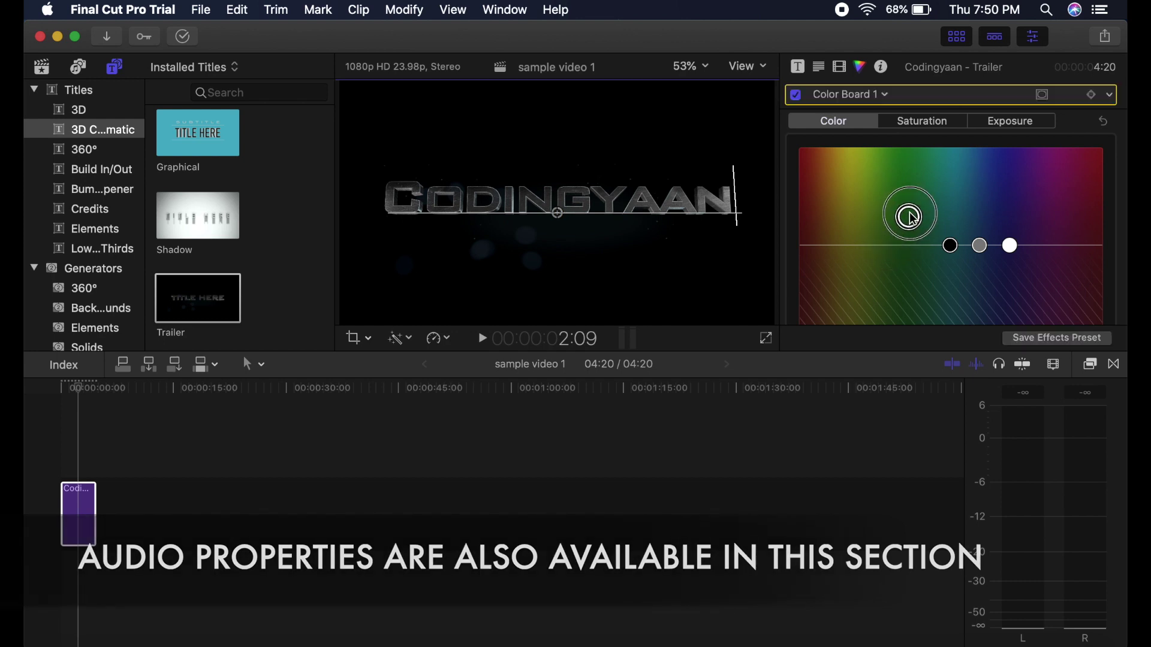
{"action": "left_click_drag", "start_coordinate": [951, 246], "coordinate": [968, 222]}
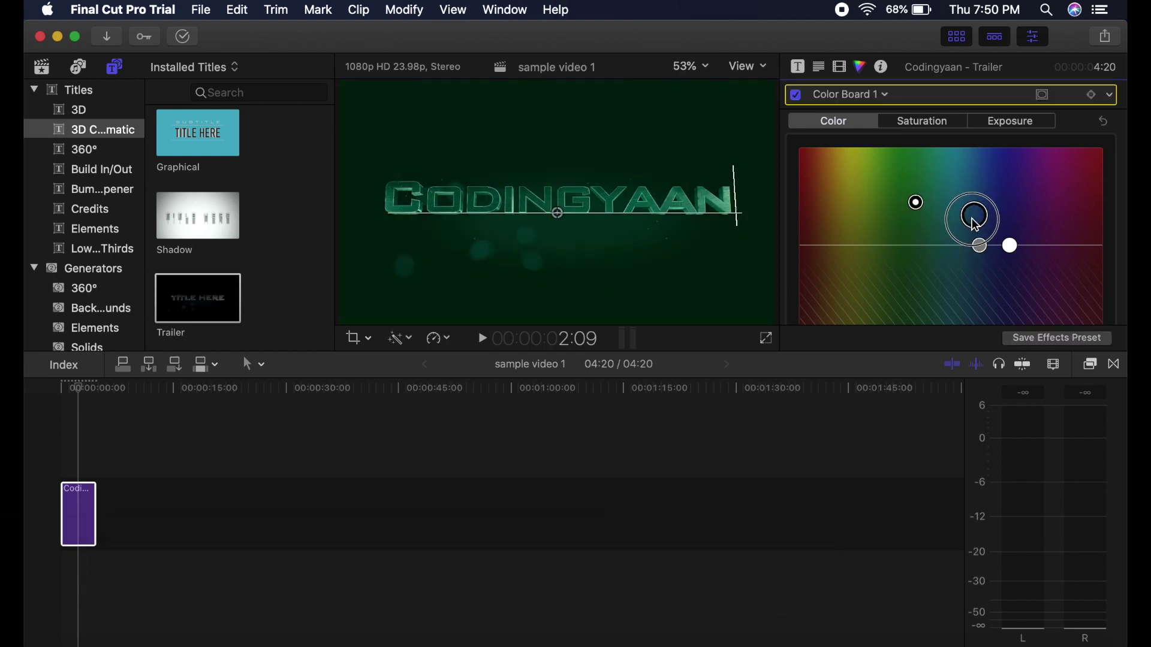
{"action": "left_click", "coordinate": [42, 67]}
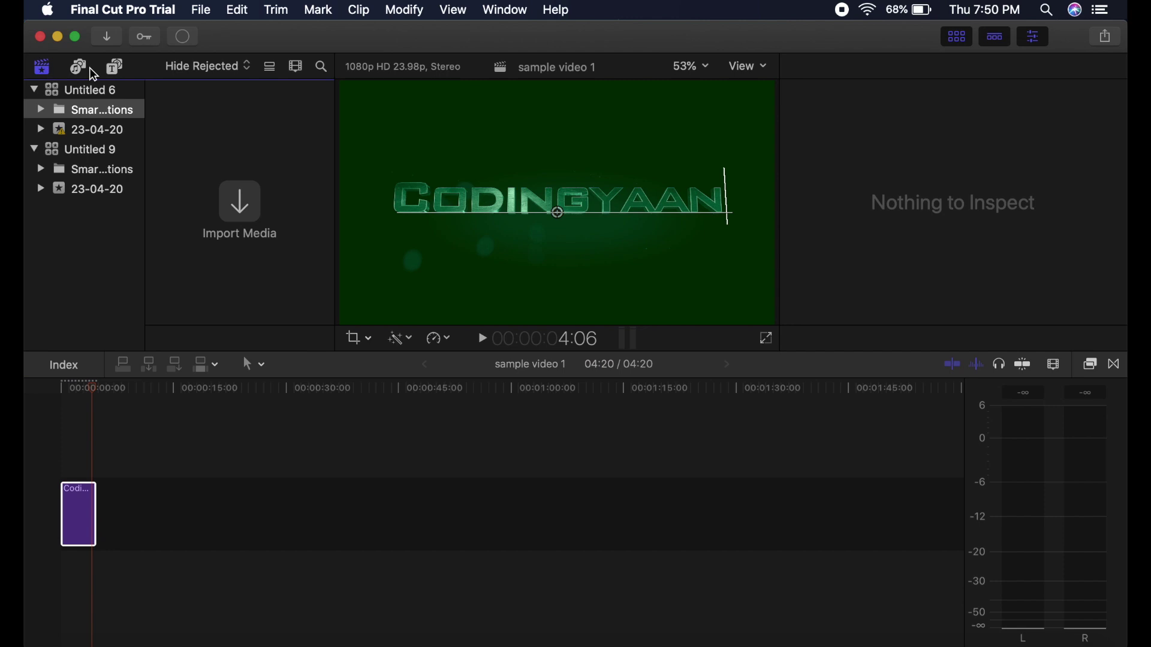
Step: Open the media import window and close it without importing anything
{"action": "left_click", "coordinate": [245, 207]}
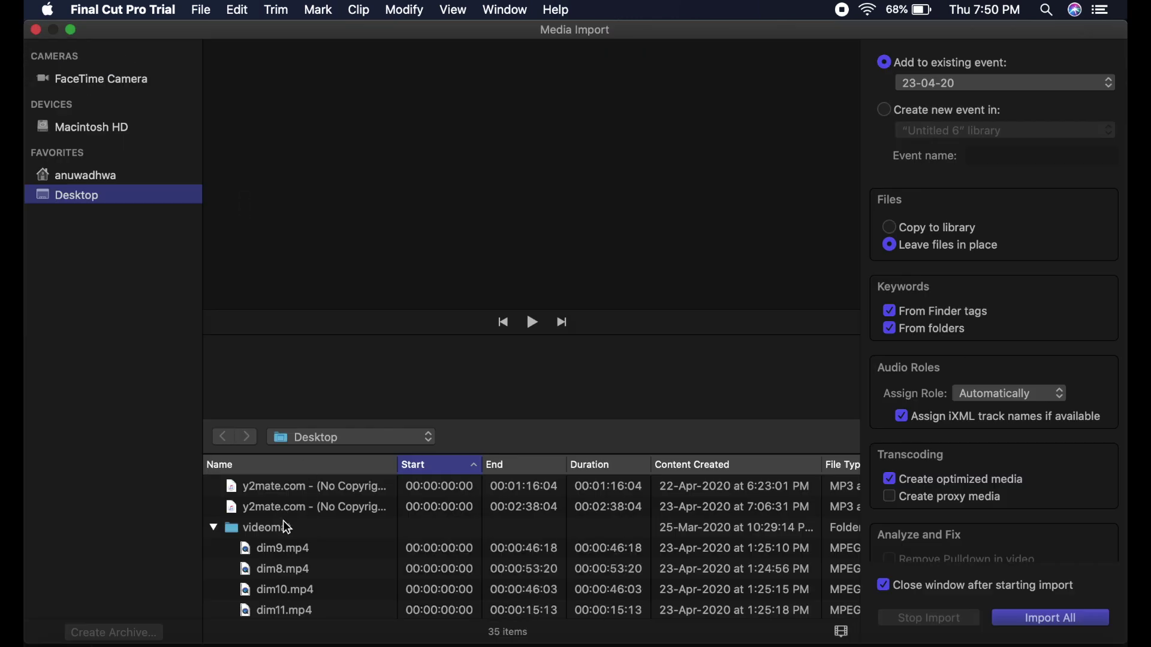
{"action": "left_click", "coordinate": [280, 530]}
{"action": "key", "text": "Return"}
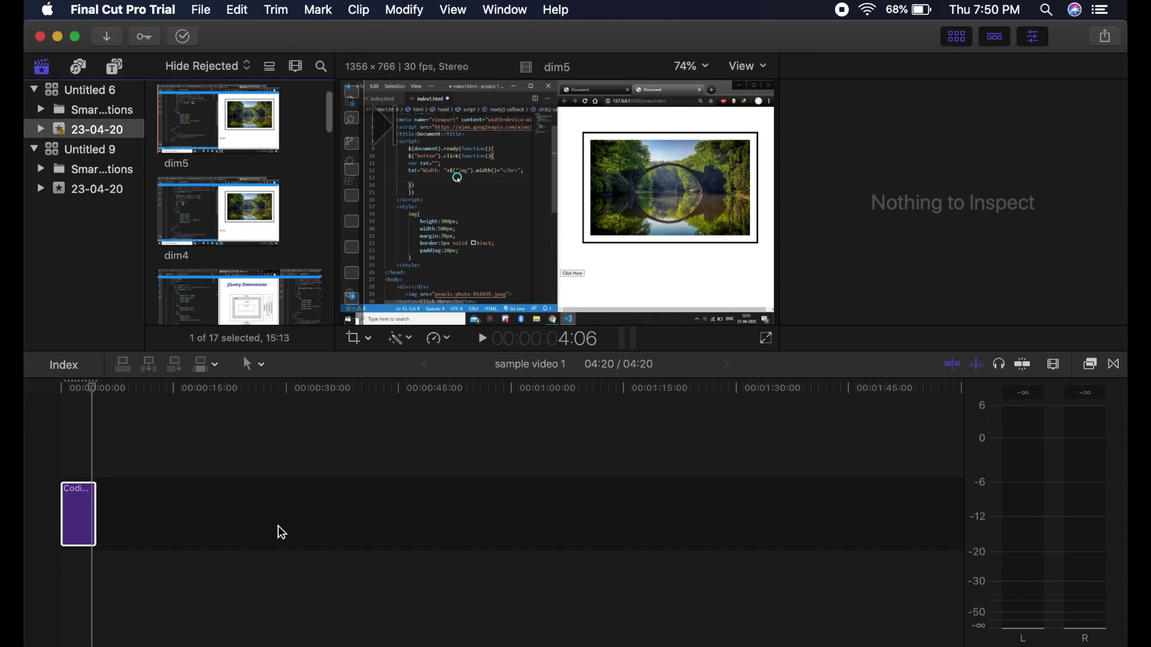
Step: Add the dim5 clip to the timeline right after the Codingyaan title
{"action": "left_click", "coordinate": [170, 135]}
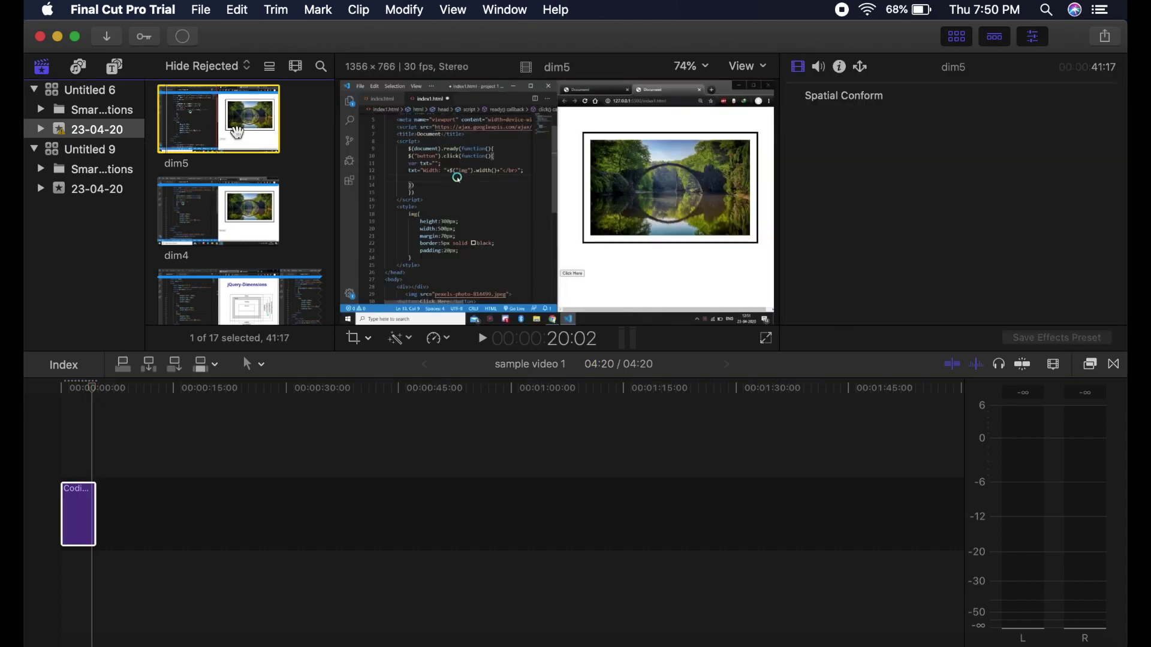
{"action": "left_click_drag", "start_coordinate": [220, 129], "coordinate": [118, 519]}
{"action": "key", "text": "super+6"}
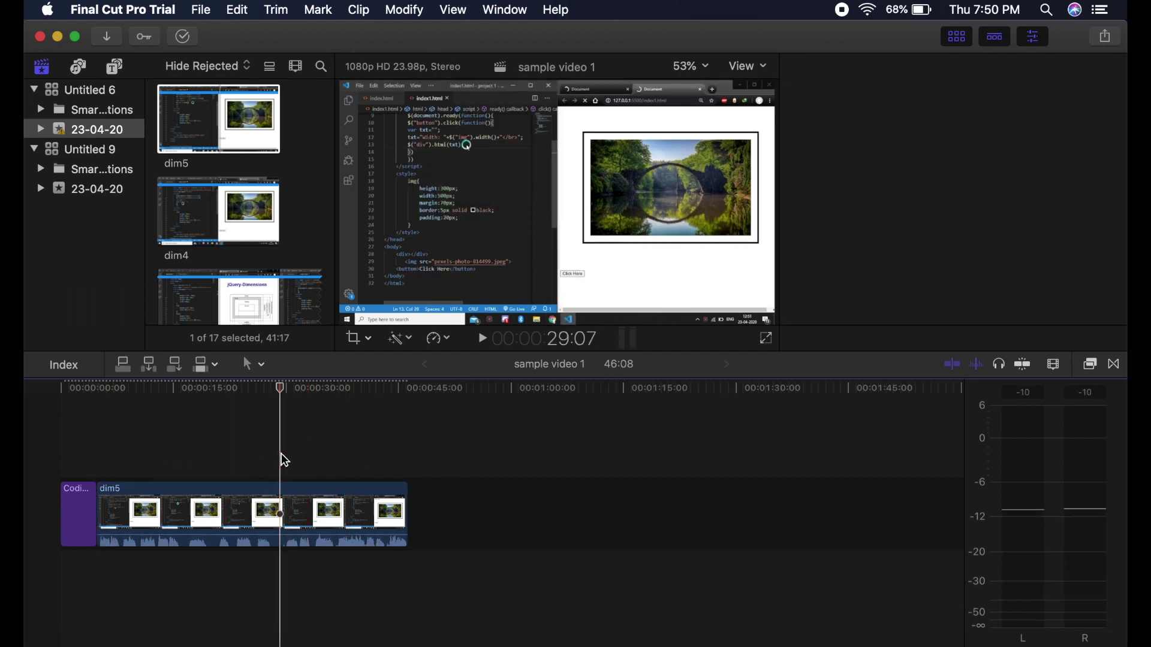
{"action": "key", "text": "super+6"}
{"action": "key", "text": "XF86AudioLowerVolume"}
{"action": "key", "text": "XF86AudioLowerVolume"}
{"action": "key", "text": "XF86AudioLowerVolume"}
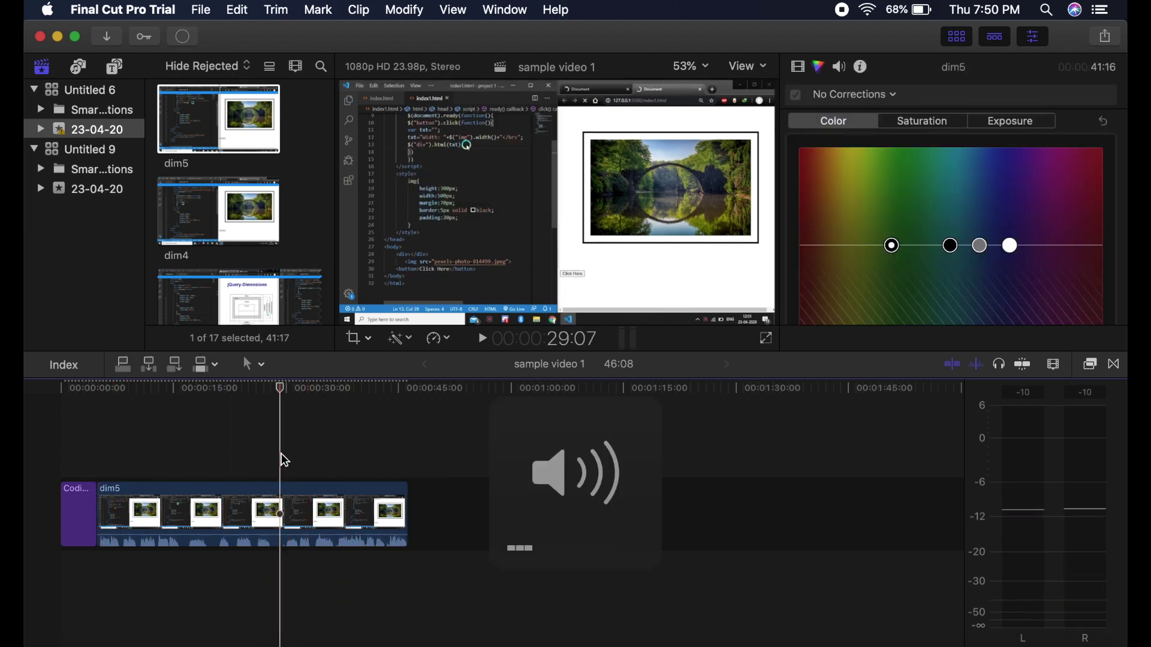
{"action": "key", "text": "XF86AudioLowerVolume"}
{"action": "left_click", "coordinate": [250, 514]}
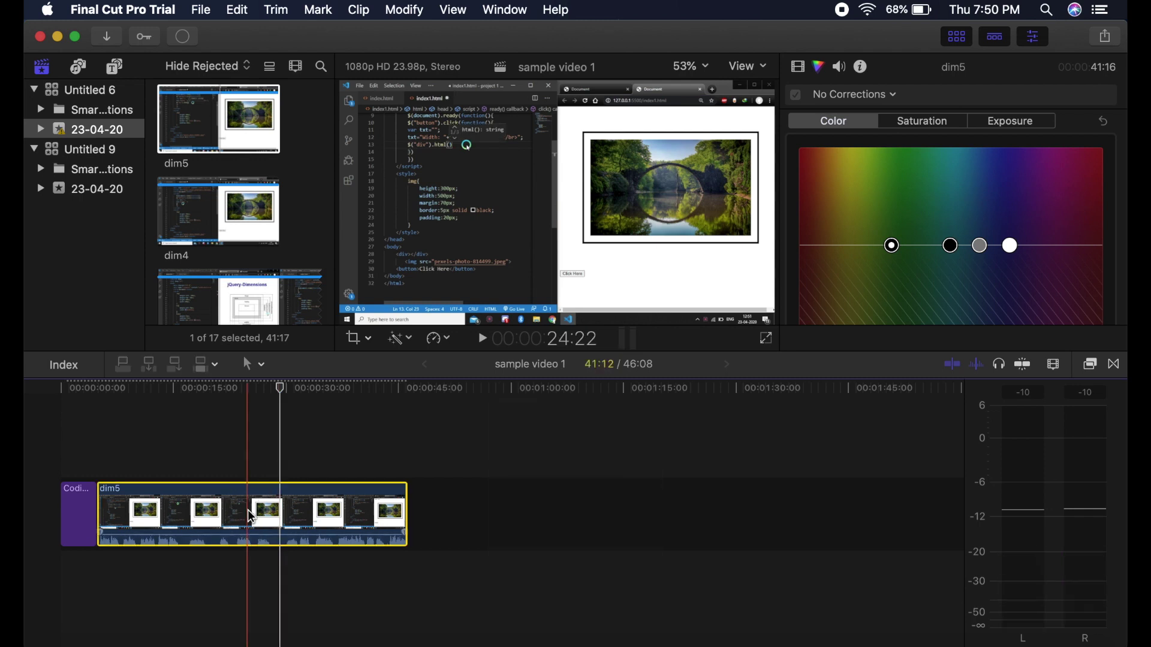
Step: Import the subs image from the Desktop into the 23-04-20 event
{"action": "scroll", "coordinate": [240, 210], "scroll_direction": "down", "scroll_amount": 5}
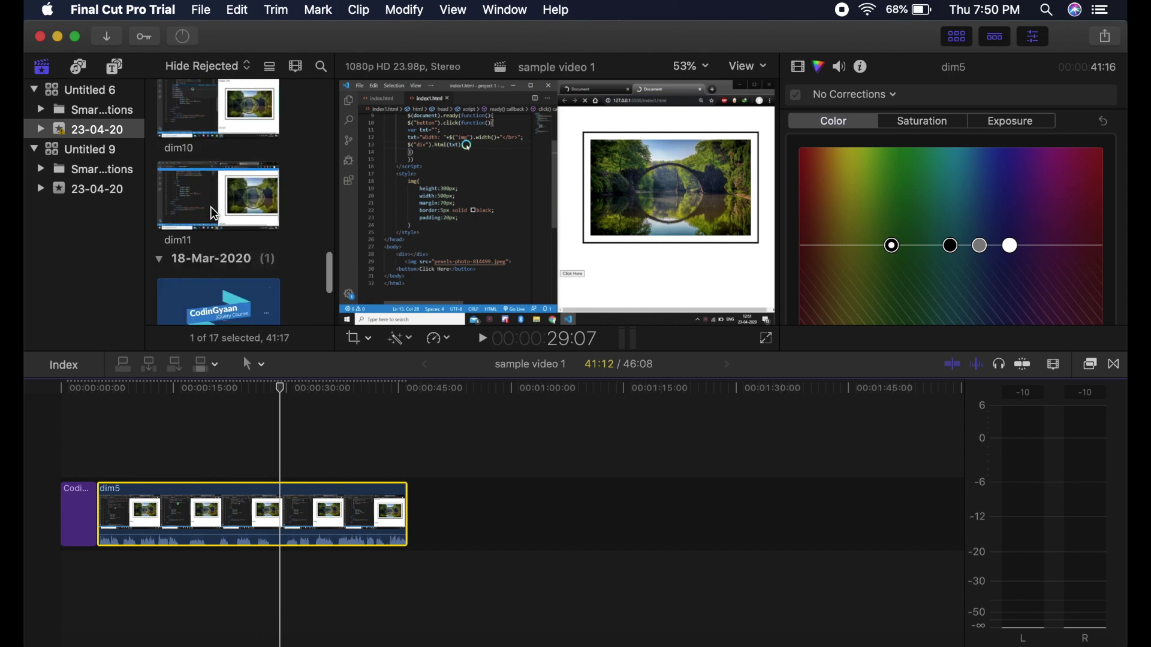
{"action": "scroll", "coordinate": [239, 210], "scroll_direction": "down", "scroll_amount": 5}
{"action": "left_click", "coordinate": [108, 36]}
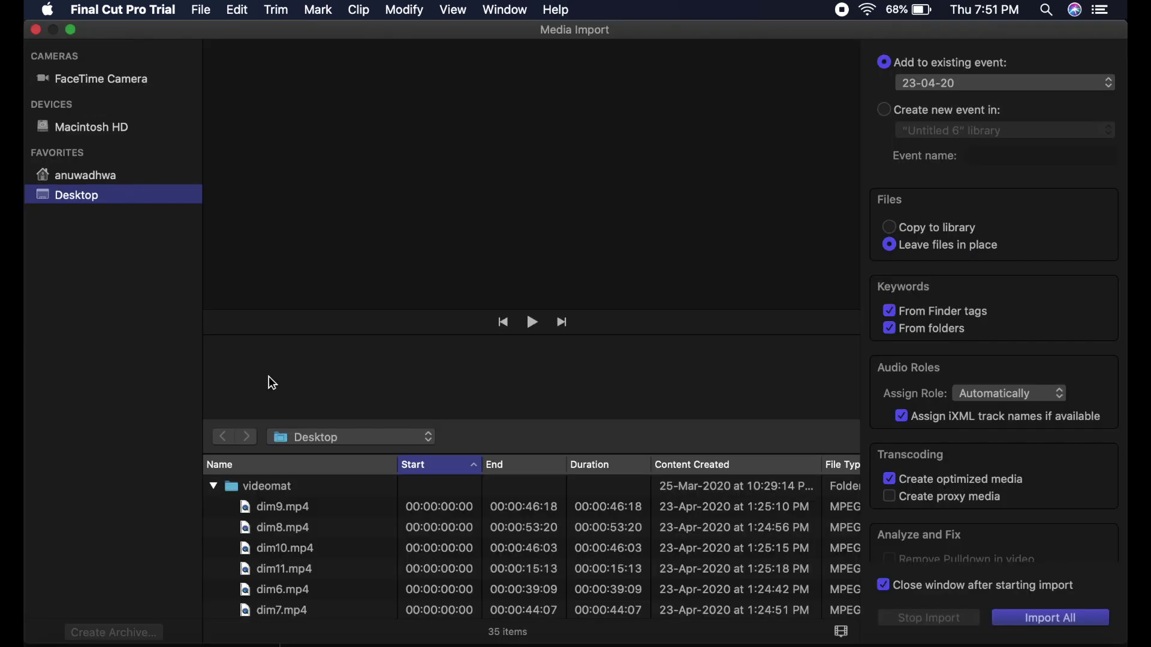
{"action": "scroll", "coordinate": [361, 522], "scroll_direction": "down", "scroll_amount": 5}
{"action": "scroll", "coordinate": [361, 523], "scroll_direction": "down", "scroll_amount": 5}
{"action": "left_click", "coordinate": [300, 587]}
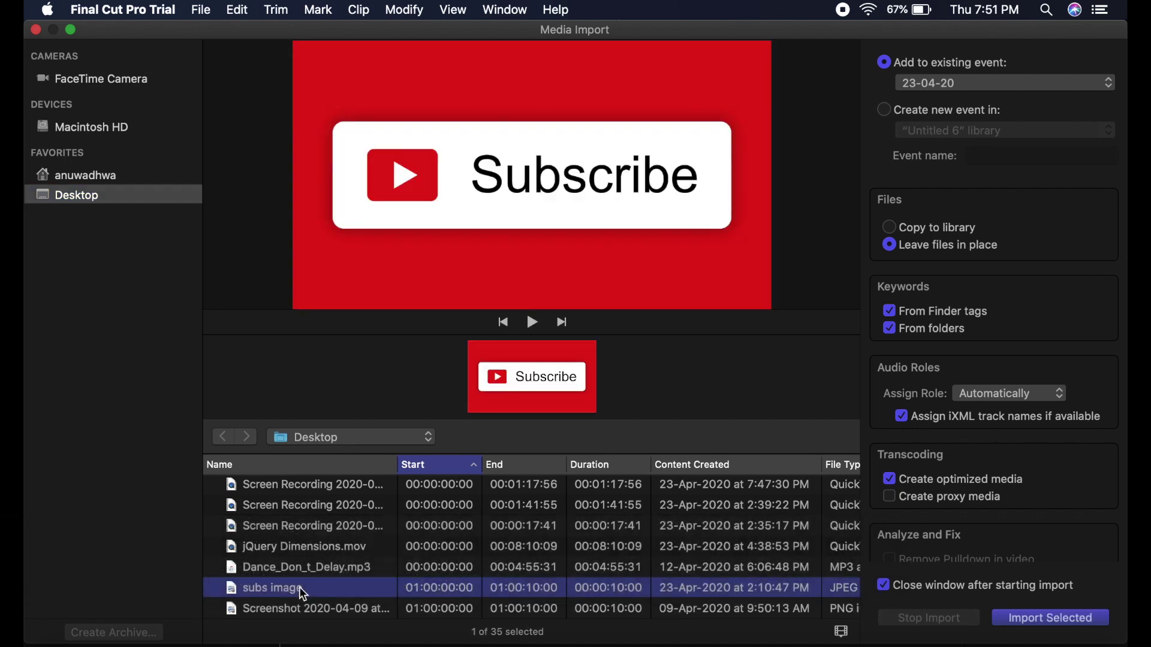
{"action": "key", "text": "Return"}
Step: Connect the subs image above dim5 in the timeline and select it
{"action": "left_click_drag", "start_coordinate": [222, 121], "coordinate": [188, 446]}
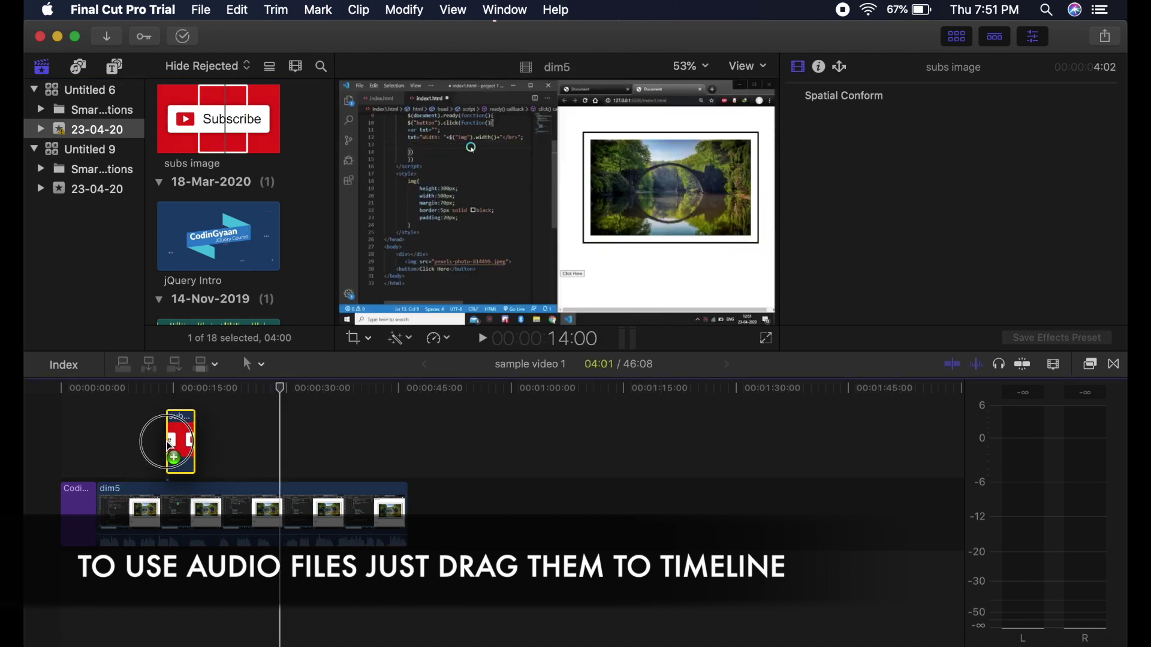
{"action": "left_click_drag", "start_coordinate": [187, 447], "coordinate": [170, 447]}
{"action": "left_click", "coordinate": [161, 459]}
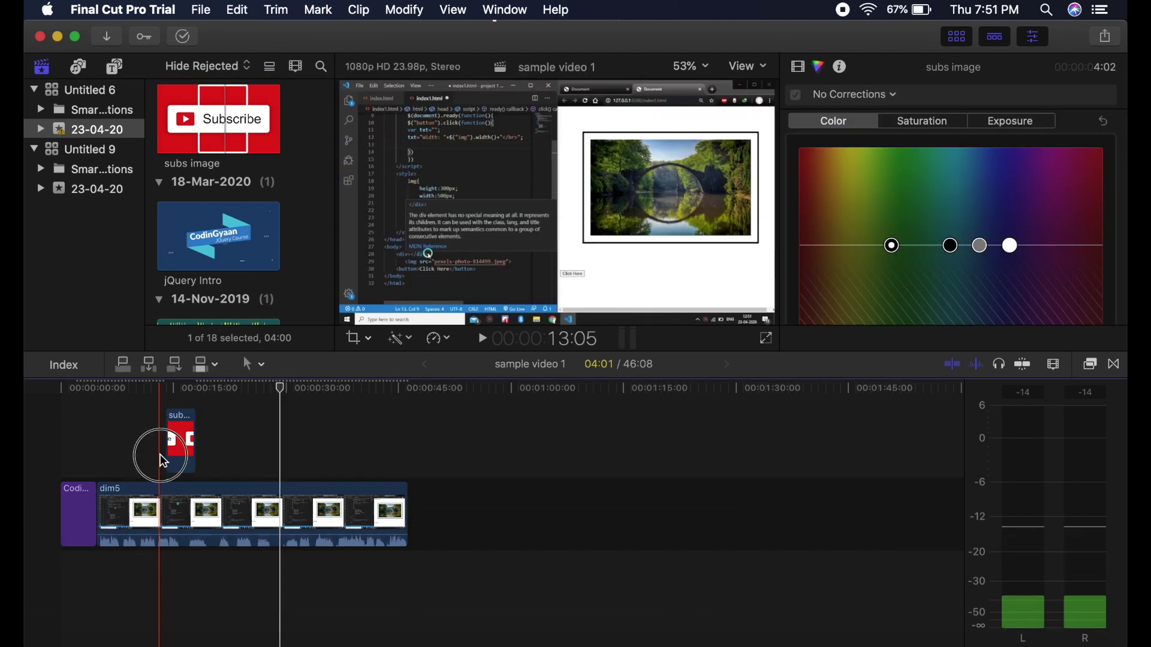
{"action": "left_click", "coordinate": [179, 443]}
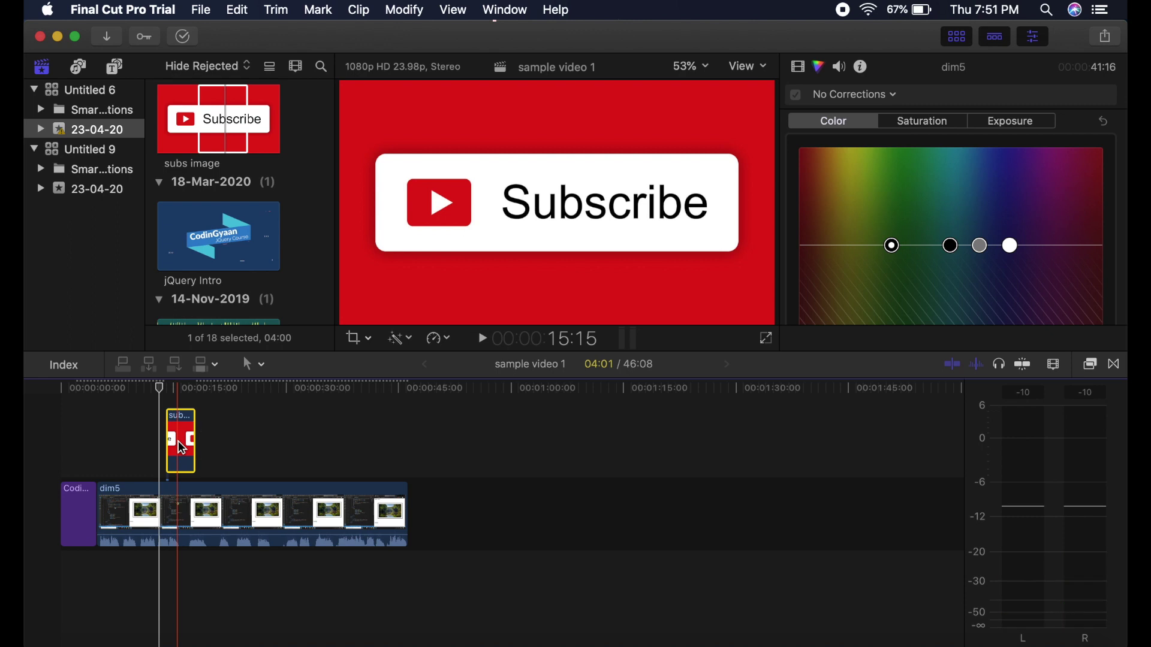
{"action": "left_click", "coordinate": [177, 441]}
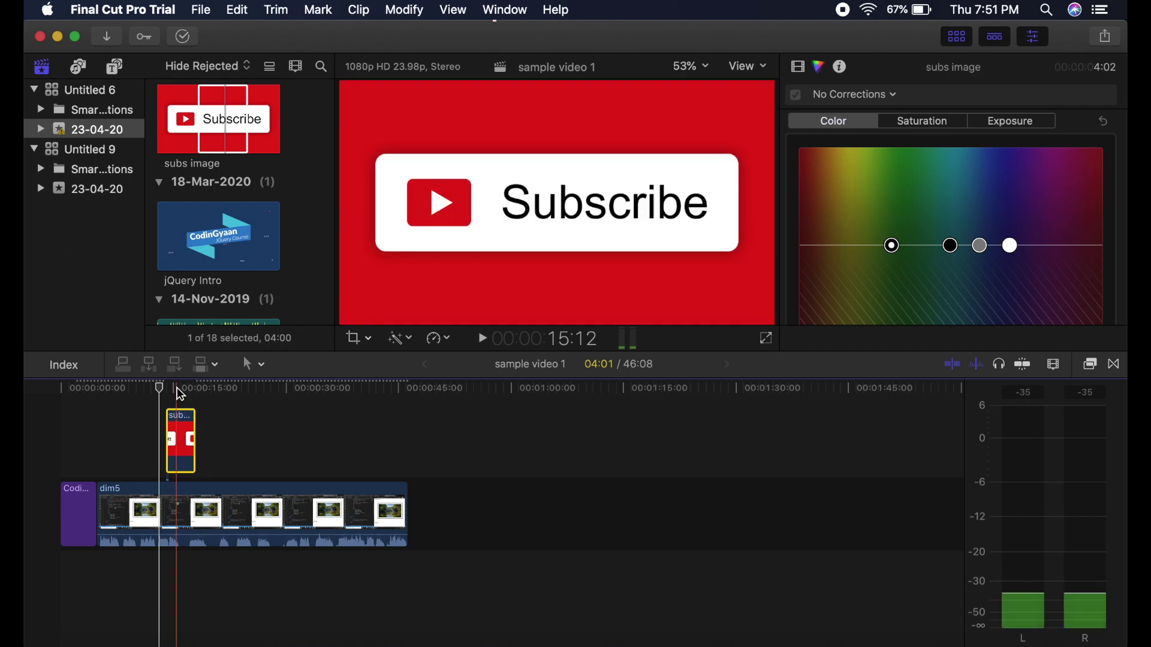
{"action": "left_click", "coordinate": [369, 338]}
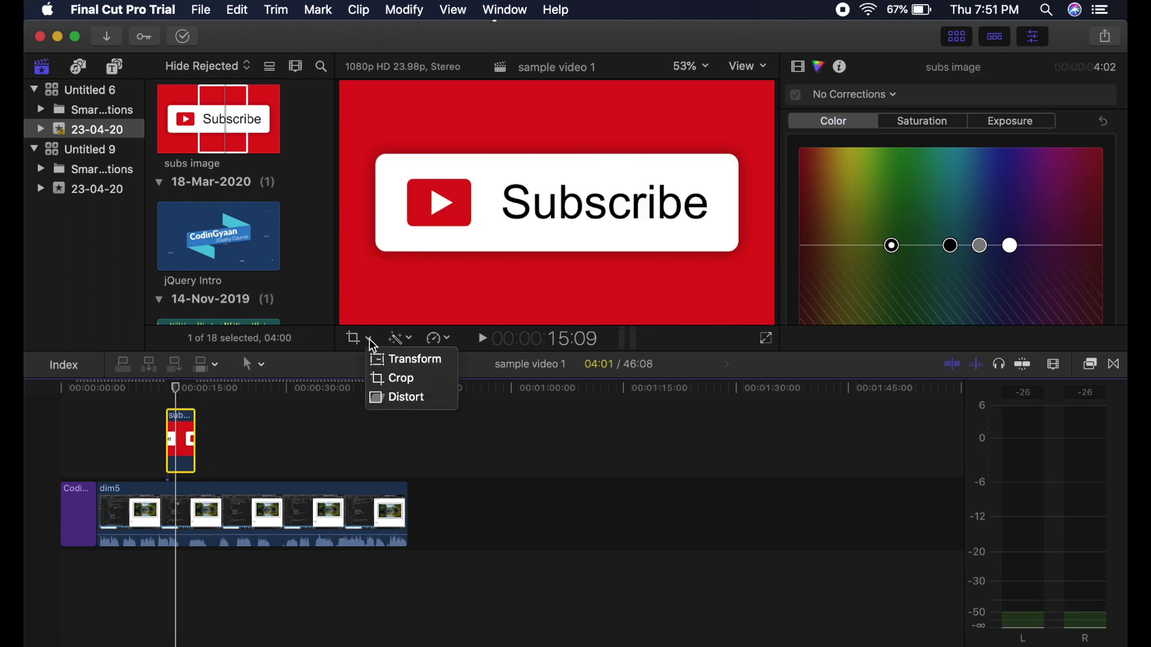
Step: Scale the Subscribe overlay to about 33% and crop it to just the red button
{"action": "left_click", "coordinate": [395, 360]}
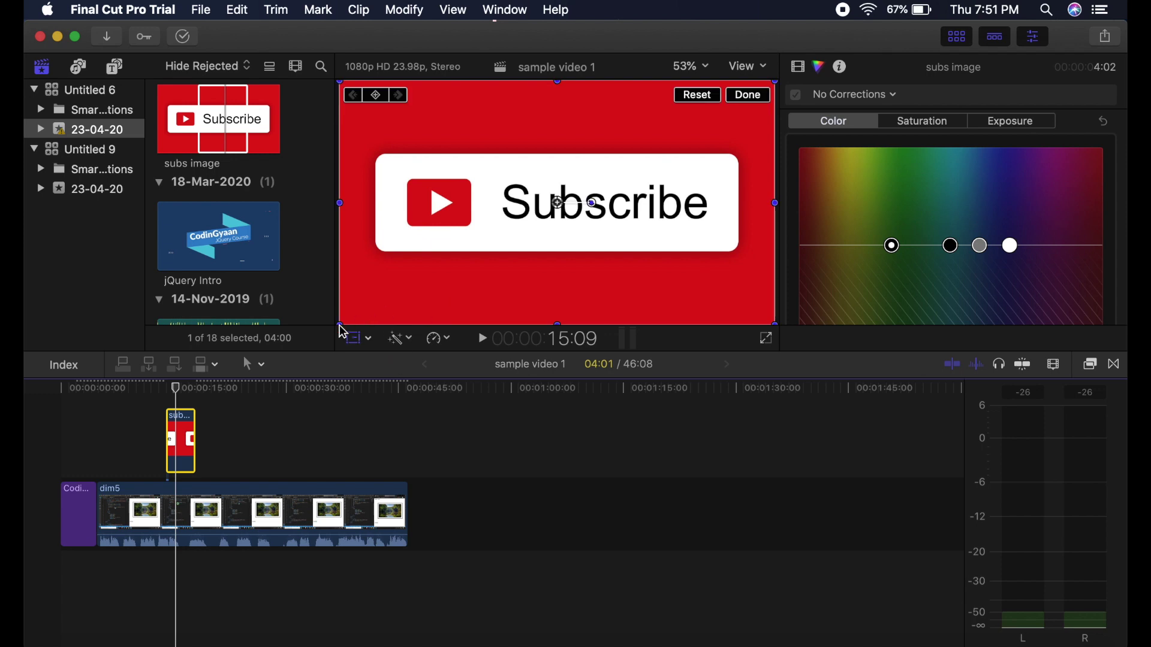
{"action": "left_click_drag", "start_coordinate": [342, 323], "coordinate": [496, 221]}
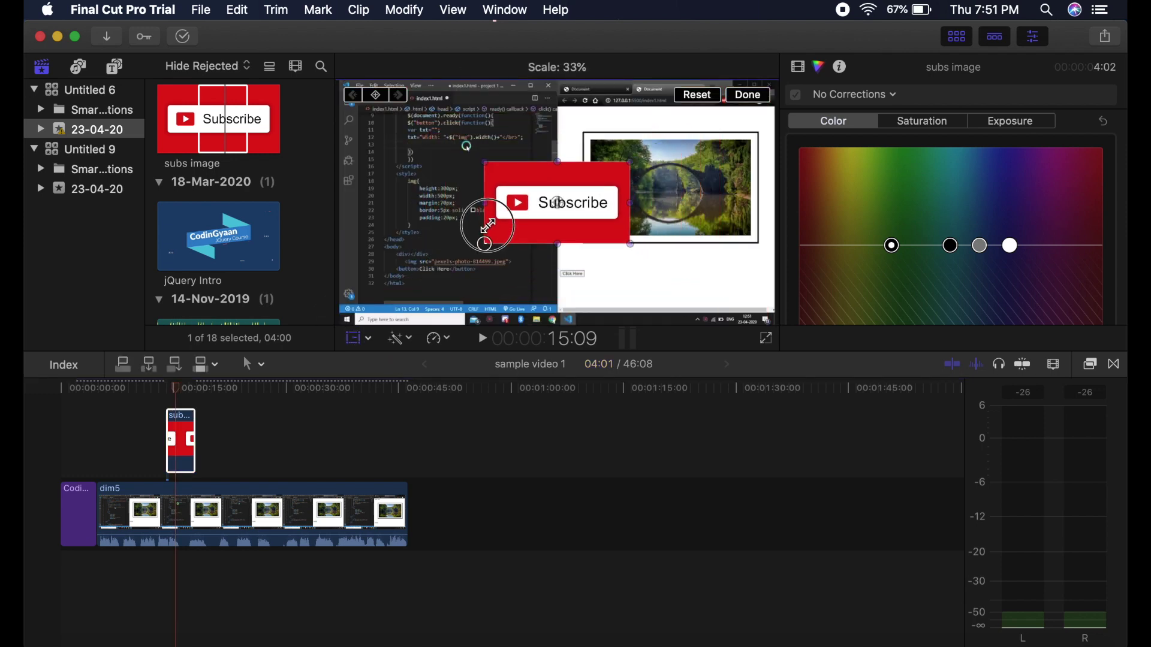
{"action": "left_click", "coordinate": [369, 338]}
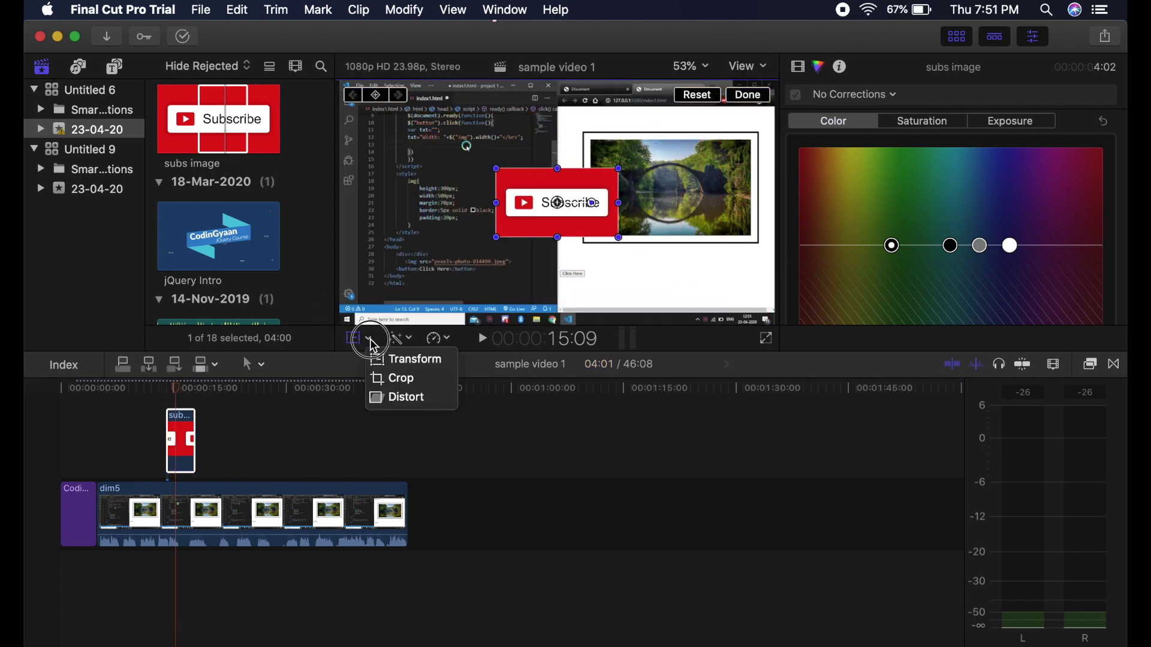
{"action": "left_click", "coordinate": [400, 386]}
{"action": "left_click_drag", "start_coordinate": [619, 237], "coordinate": [617, 172]}
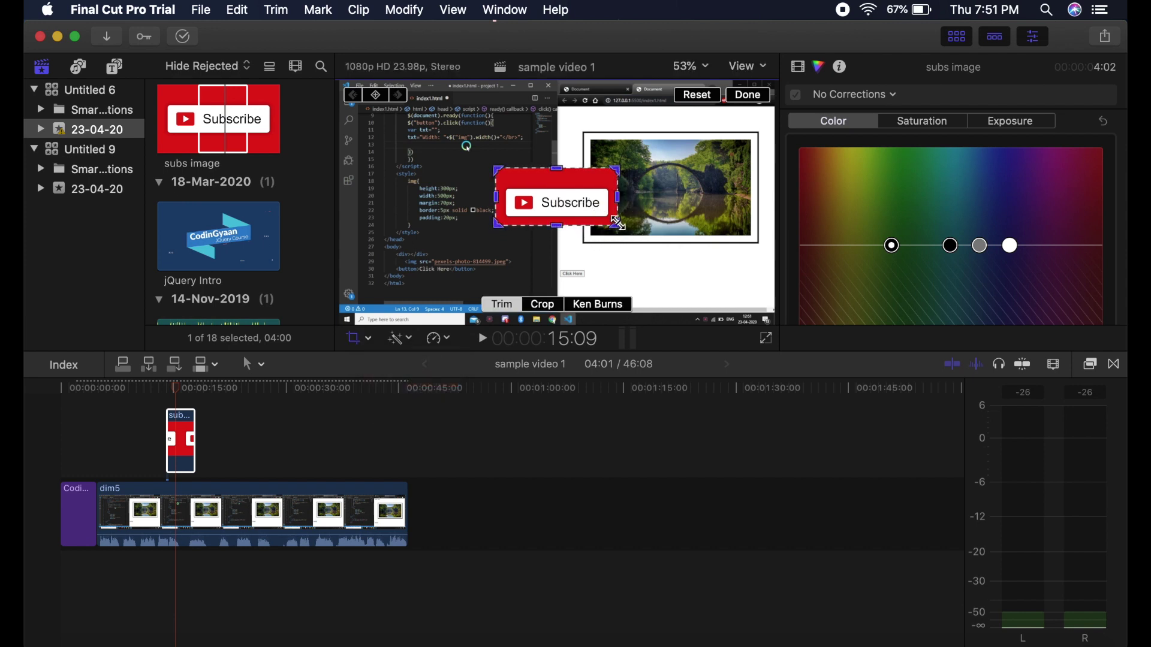
{"action": "left_click_drag", "start_coordinate": [617, 172], "coordinate": [618, 183]}
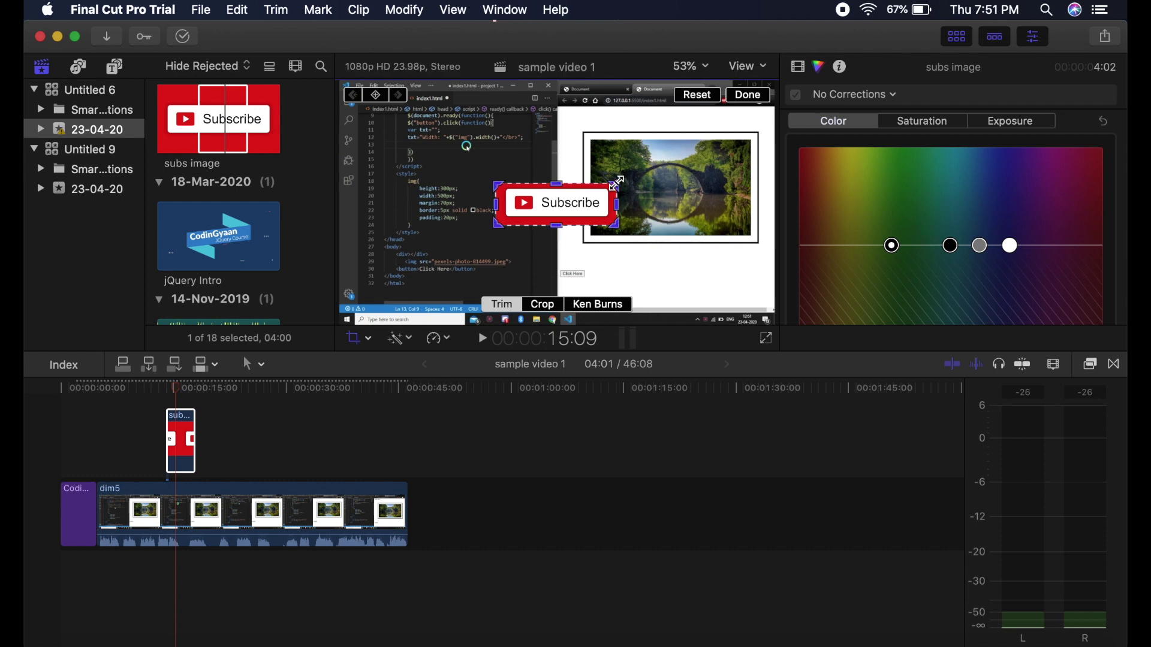
{"action": "left_click", "coordinate": [752, 97]}
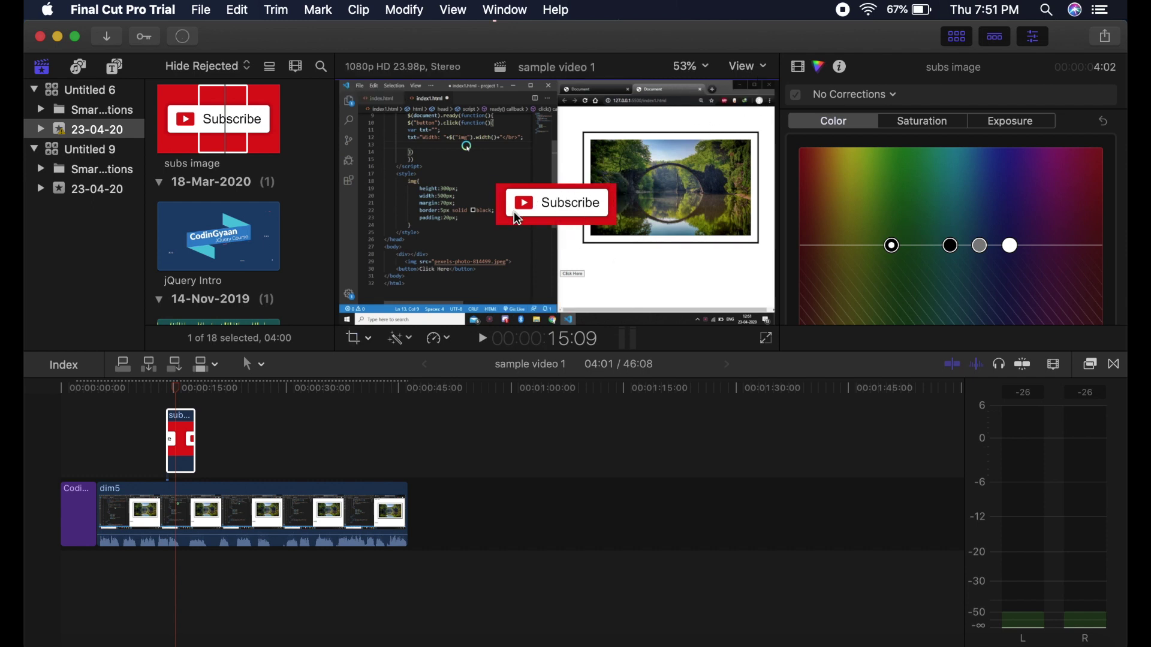
{"action": "left_click", "coordinate": [369, 339]}
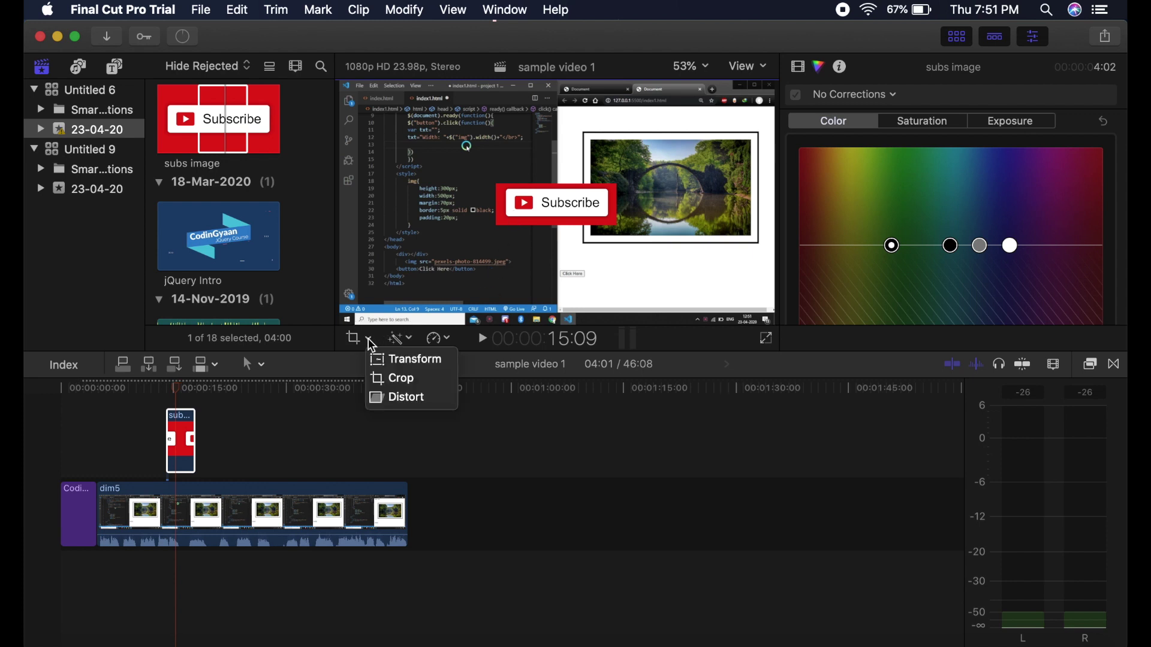
Step: Drag the Subscribe badge to the lower right and return the playhead to about 00:12
{"action": "left_click", "coordinate": [418, 358]}
{"action": "mouse_move", "coordinate": [557, 203]}
{"action": "left_mouse_down"}
{"action": "mouse_move", "coordinate": [446, 176]}
{"action": "mouse_move", "coordinate": [704, 288]}
{"action": "left_mouse_up"}
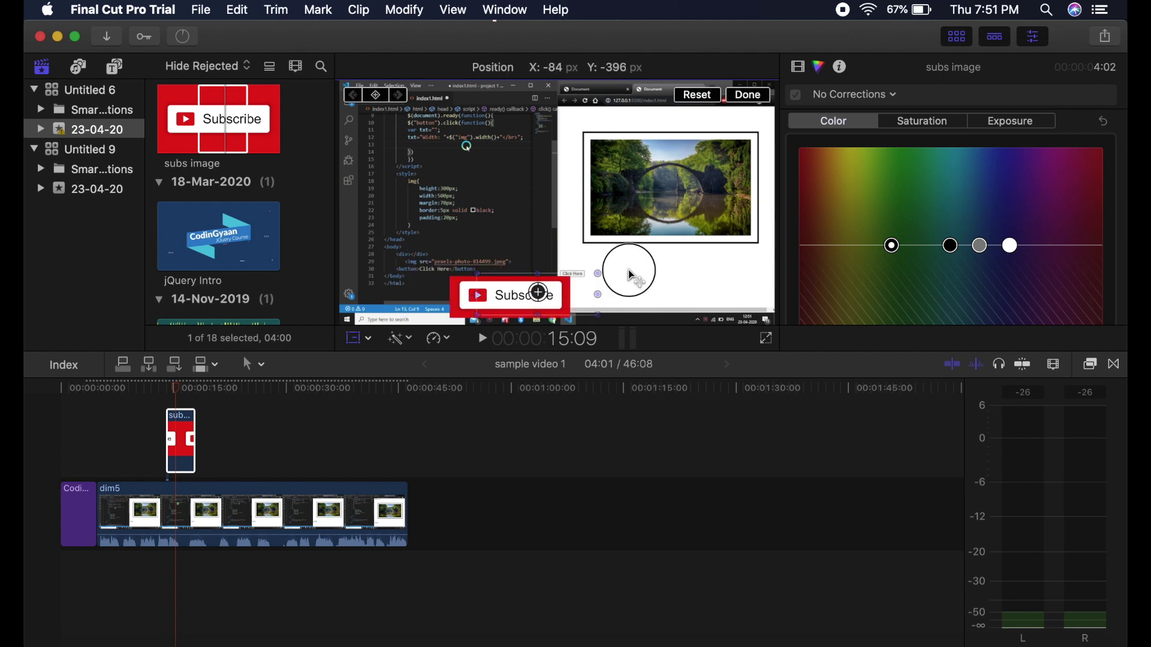
{"action": "left_click", "coordinate": [155, 389]}
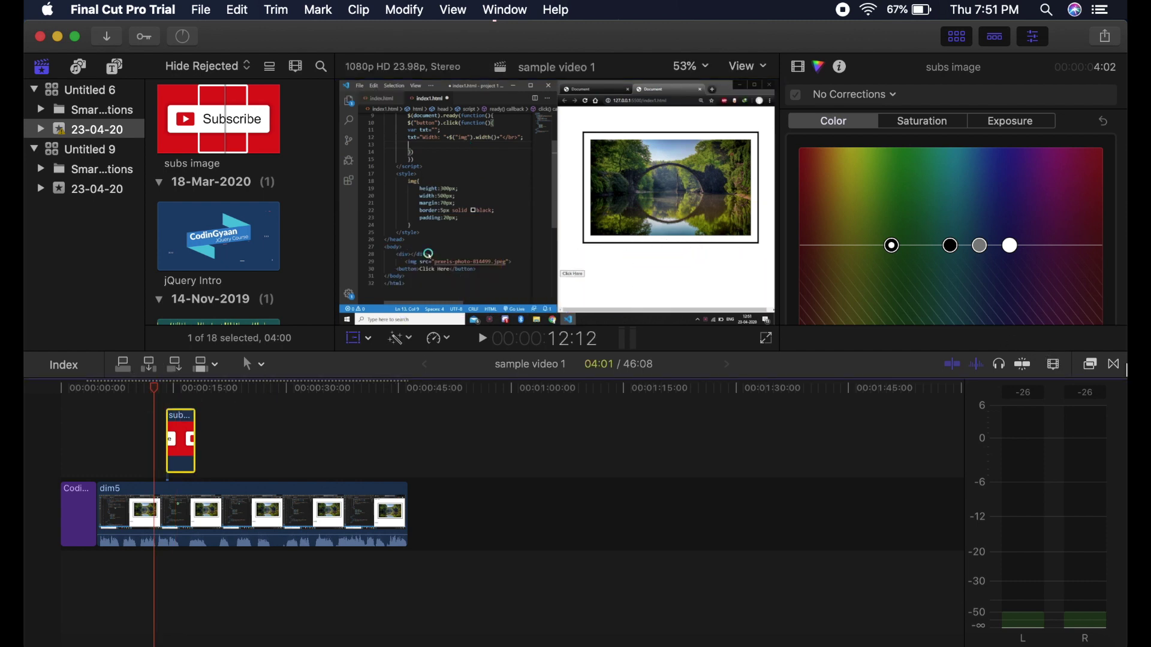
{"action": "left_click", "coordinate": [1116, 365]}
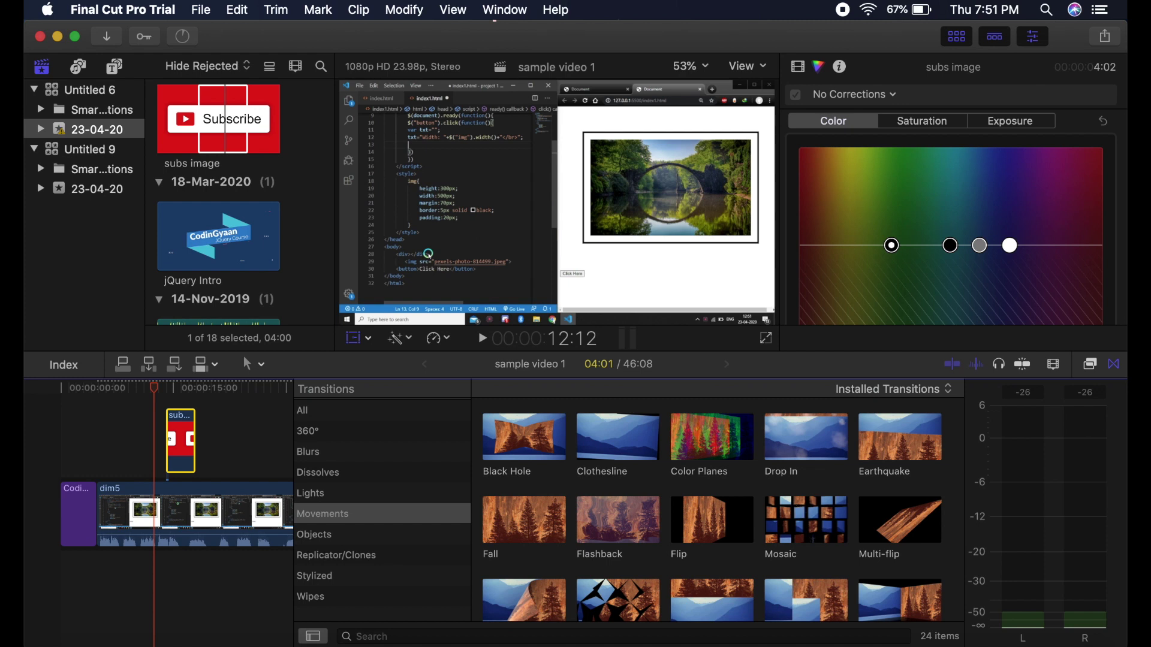
Step: Add the Flip transition between the Codingyaan title and dim5, creating the overlap
{"action": "left_click", "coordinate": [688, 531]}
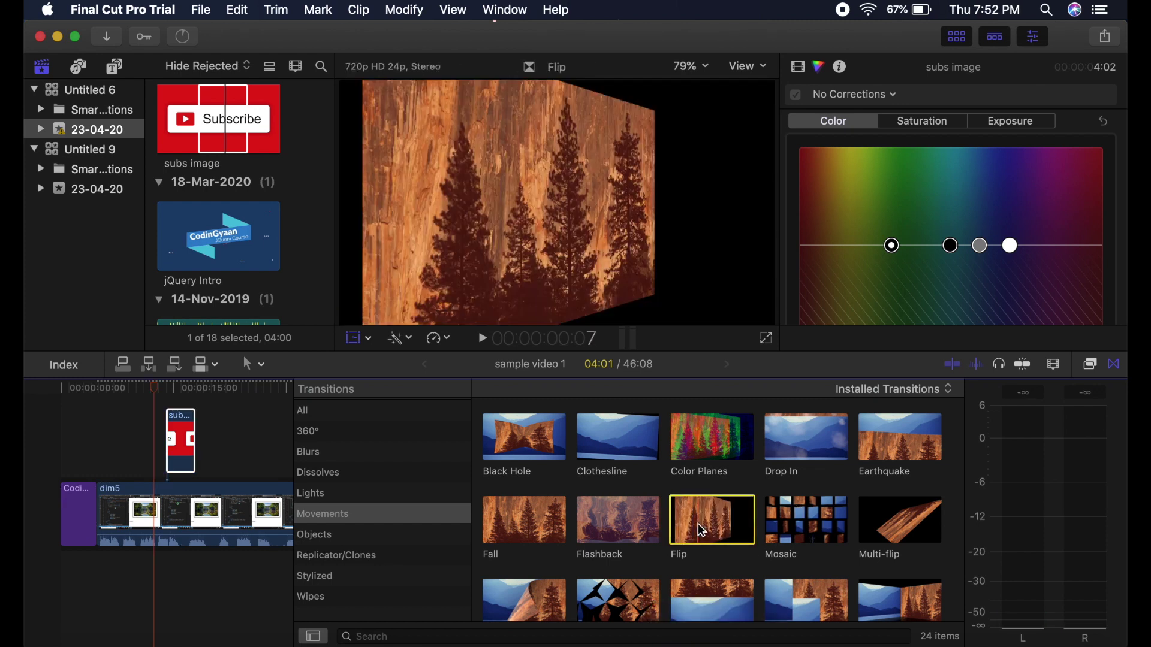
{"action": "left_click_drag", "start_coordinate": [696, 525], "coordinate": [124, 513]}
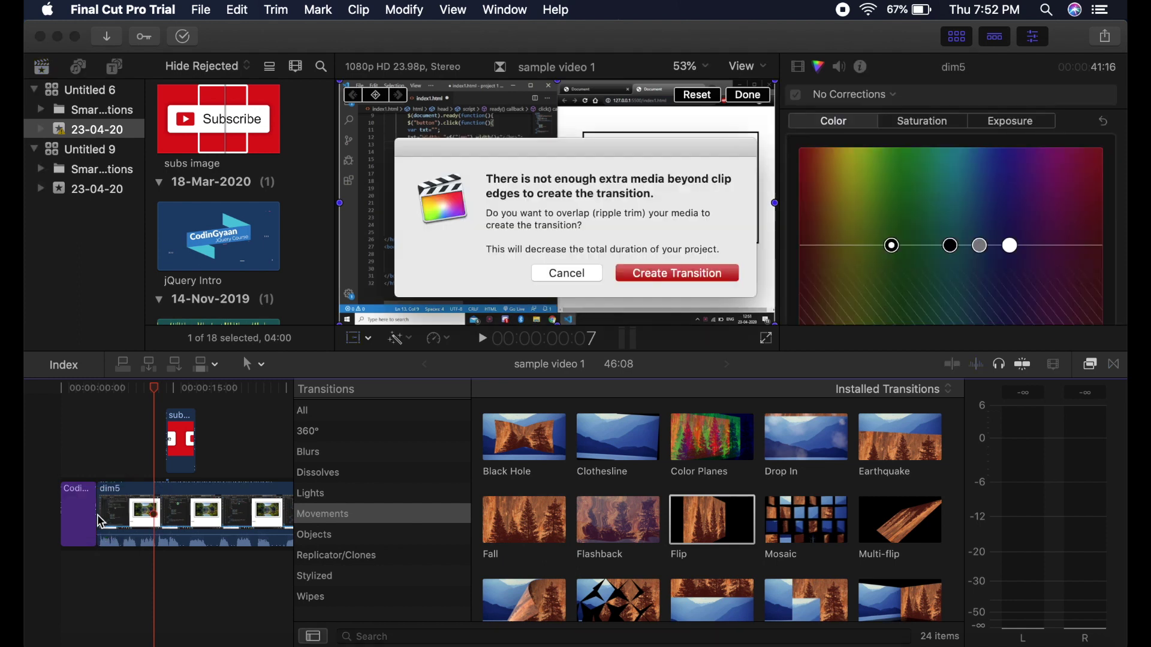
{"action": "key", "text": "Return"}
Step: Play back from just before the Flip transition to preview it
{"action": "left_click", "coordinate": [80, 471]}
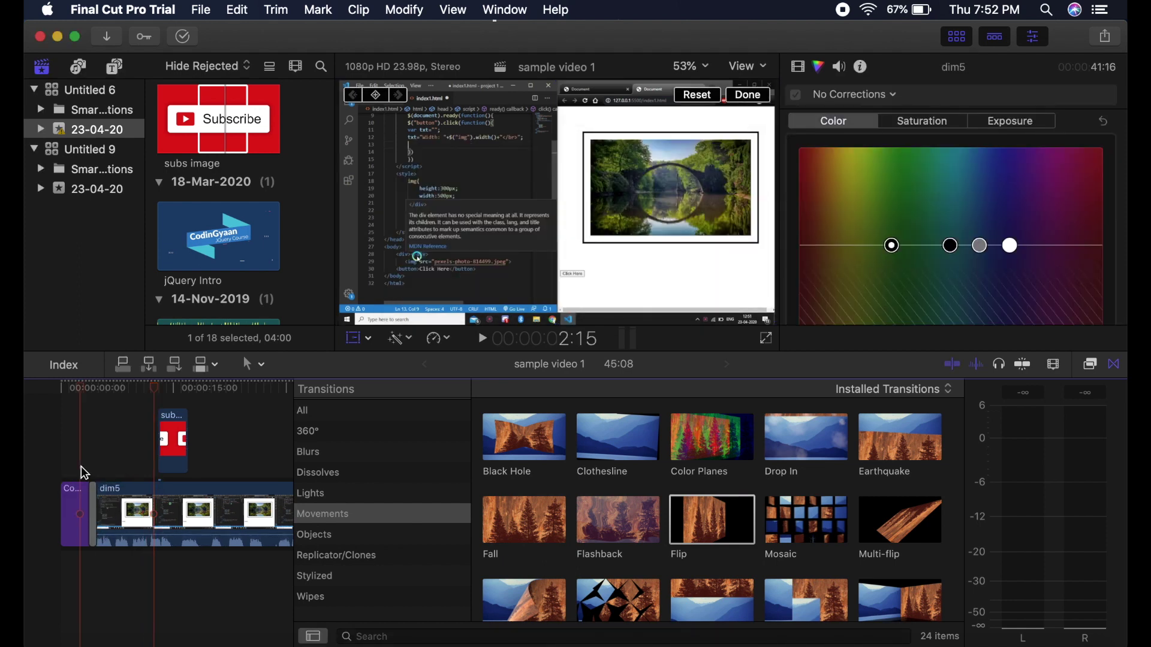
{"action": "key", "text": "space"}
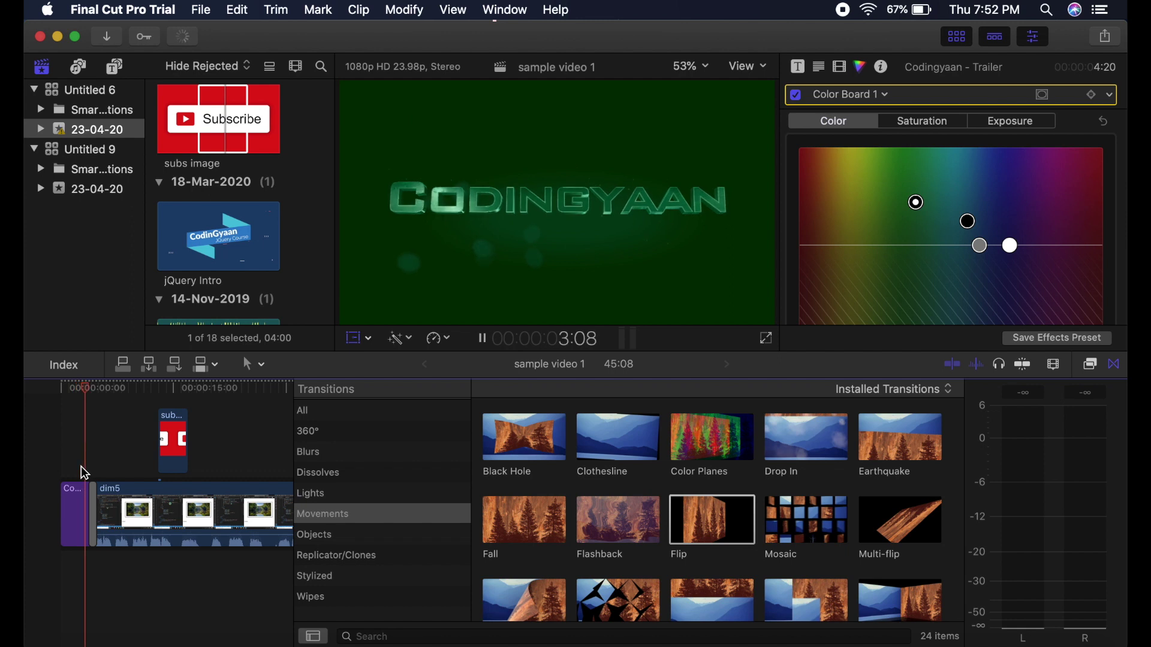
{"action": "key", "text": "shift+t"}
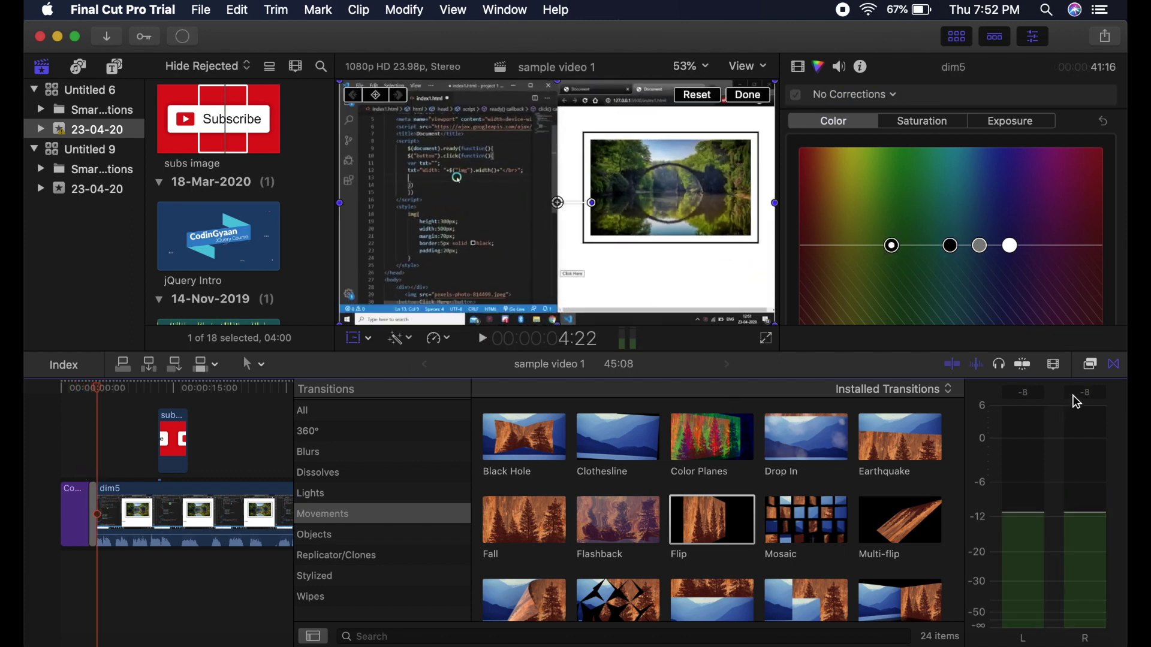
Step: Apply the 360° Noise Reduction effect to the dim5 clip and select it
{"action": "left_click", "coordinate": [1092, 366]}
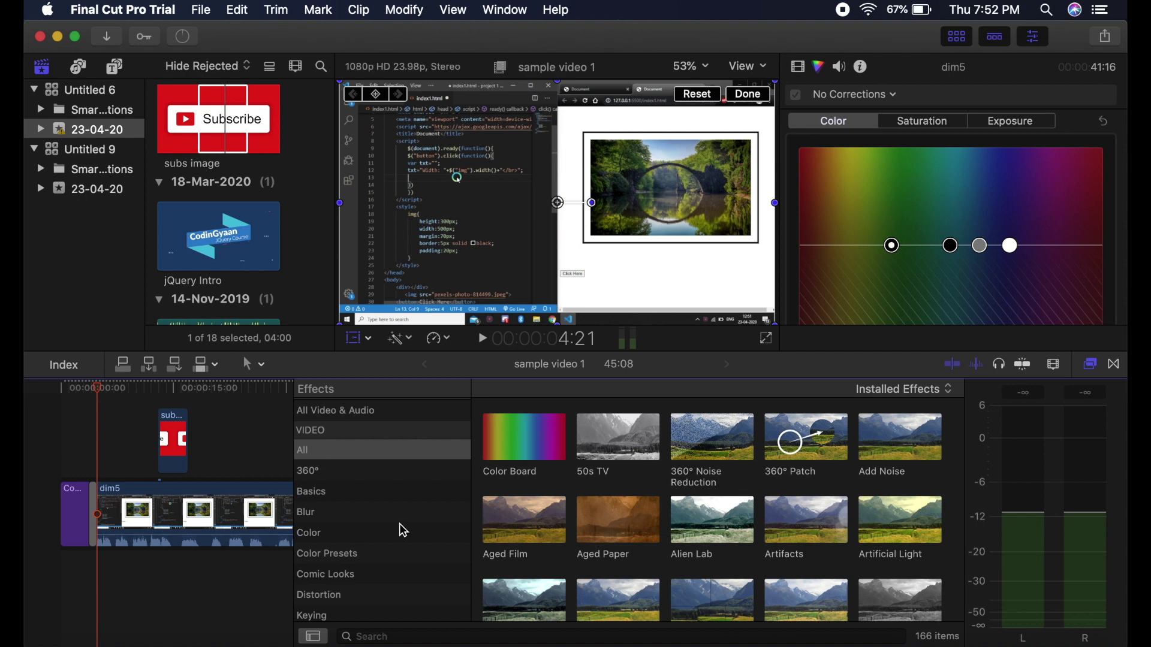
{"action": "left_click", "coordinate": [723, 451]}
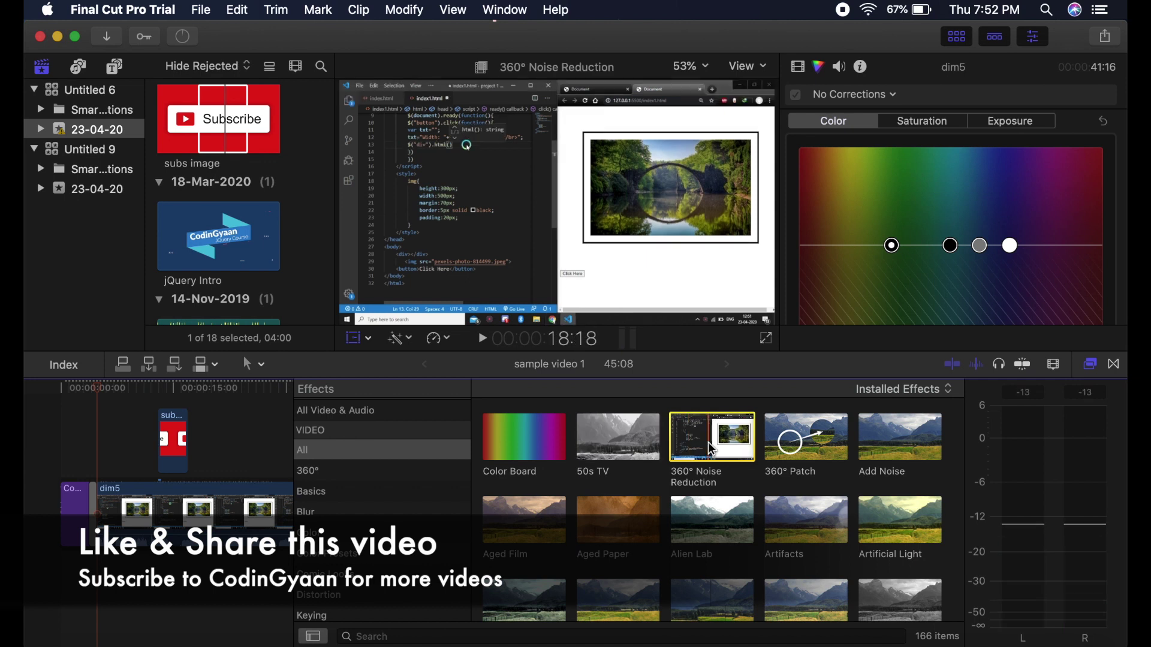
{"action": "left_click_drag", "start_coordinate": [713, 449], "coordinate": [276, 519]}
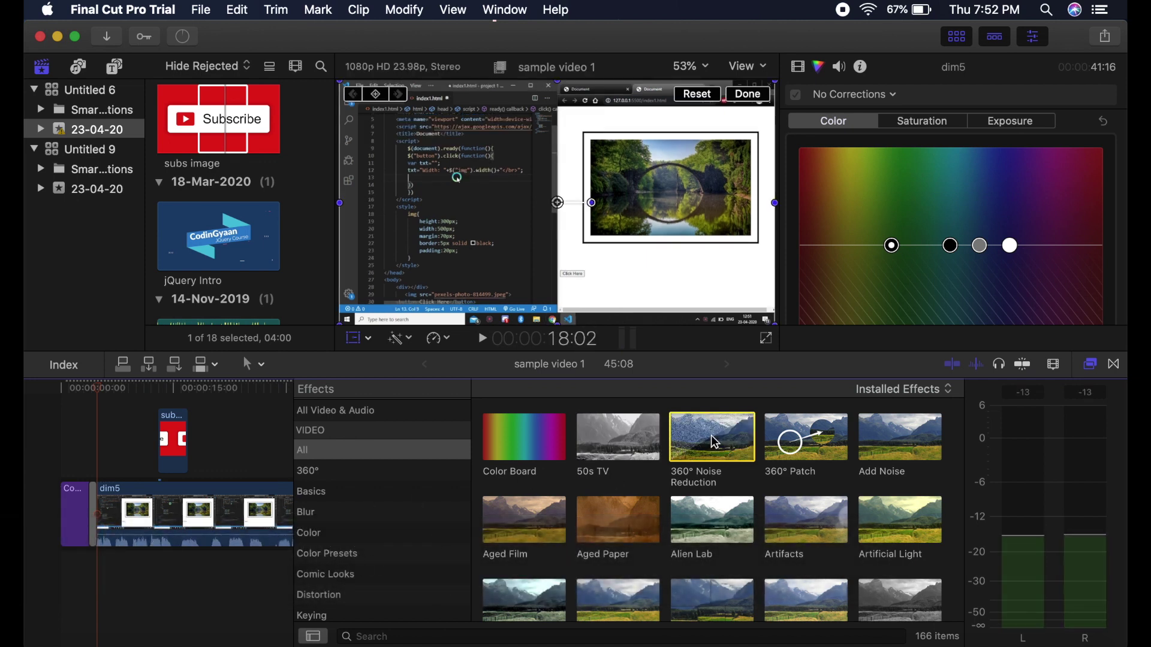
{"action": "mouse_move", "coordinate": [699, 433]}
{"action": "left_mouse_down"}
{"action": "mouse_move", "coordinate": [291, 476]}
{"action": "mouse_move", "coordinate": [243, 514]}
{"action": "left_mouse_up"}
{"action": "left_click", "coordinate": [234, 427]}
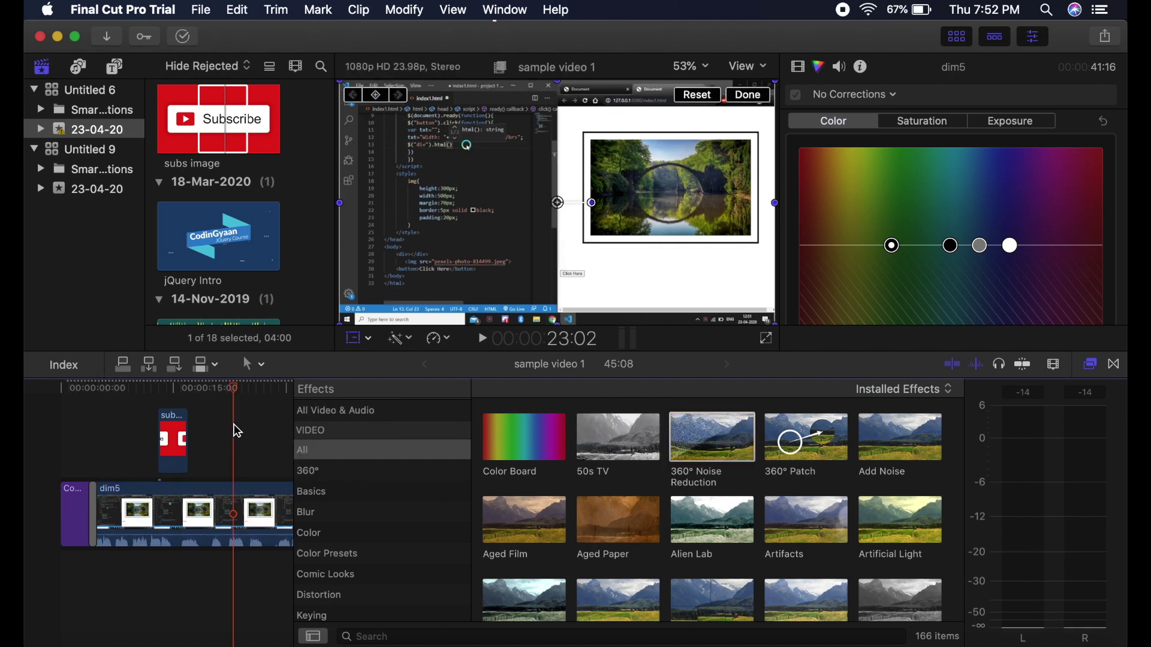
{"action": "left_click", "coordinate": [234, 513]}
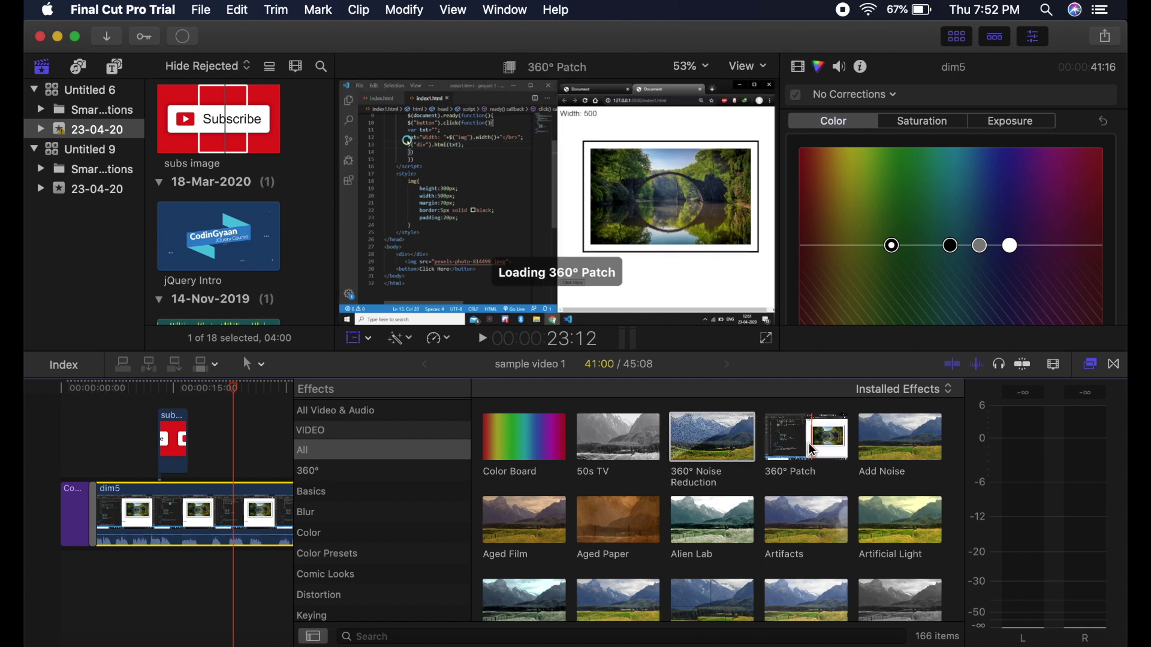
Step: Close the Transitions browser so the timeline spans the full width
{"action": "left_click", "coordinate": [1122, 372]}
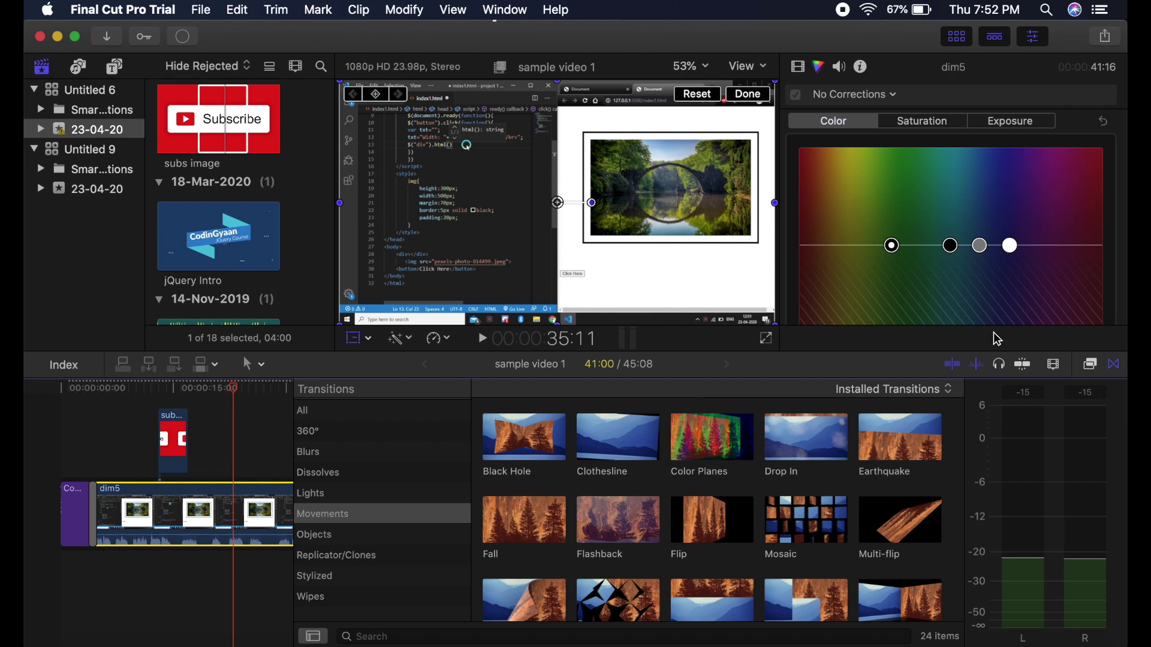
{"action": "left_click", "coordinate": [1116, 366]}
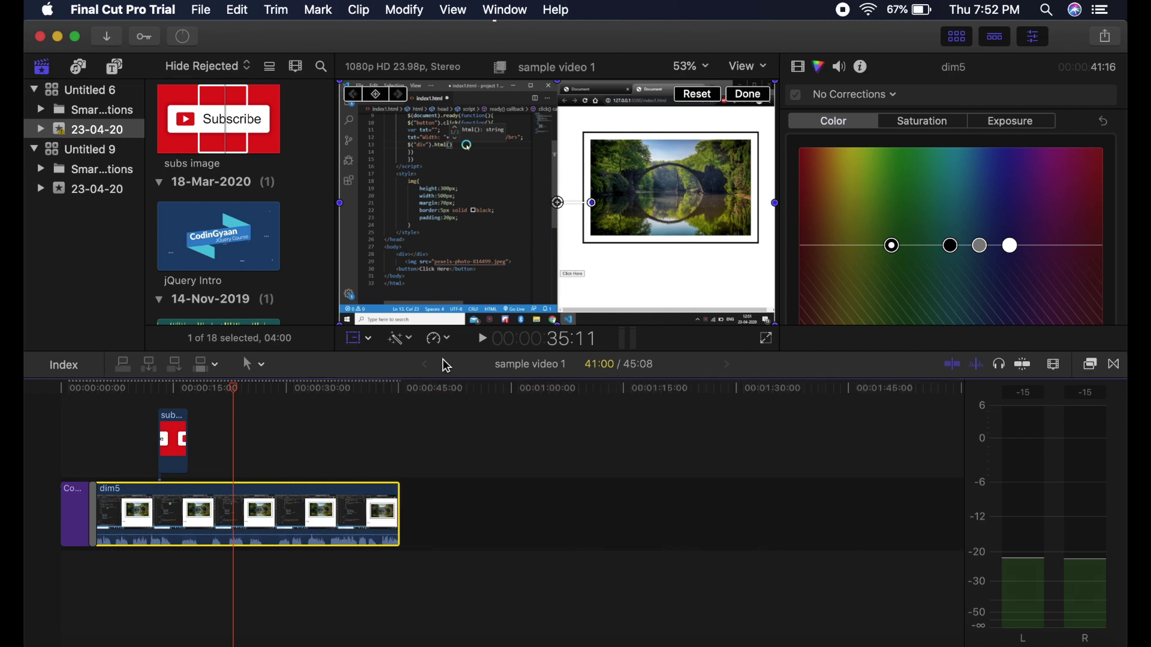
{"action": "left_click", "coordinate": [253, 365]}
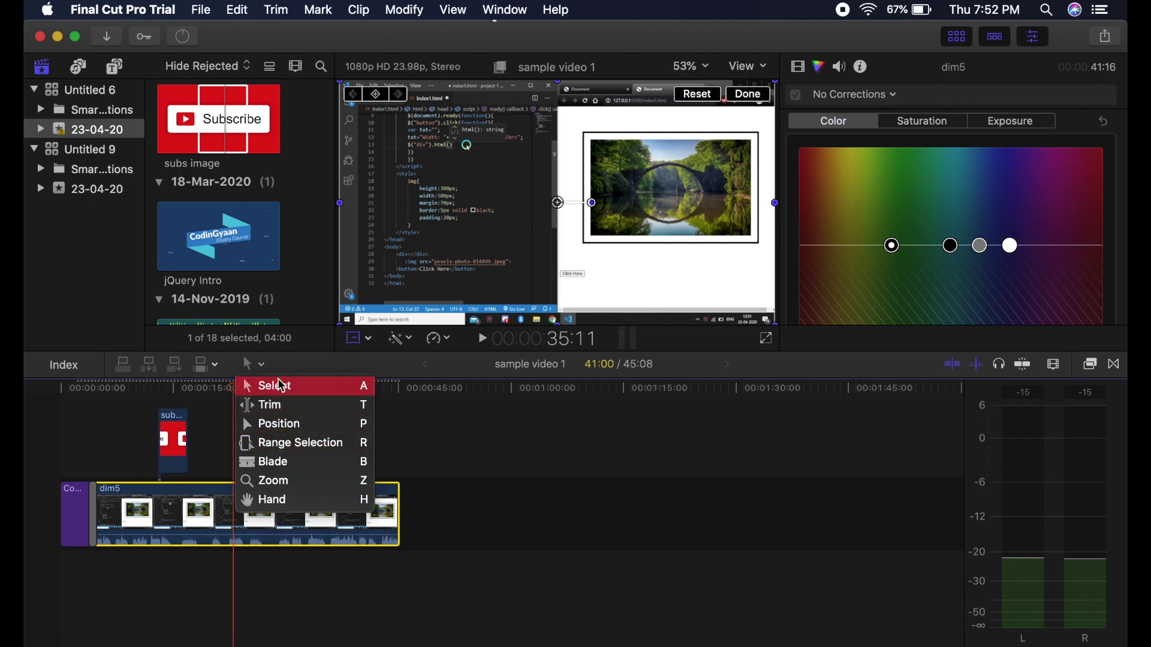
Step: Blade dim5 twice, just before and after the 30-second mark, after zooming in
{"action": "left_click", "coordinate": [295, 472]}
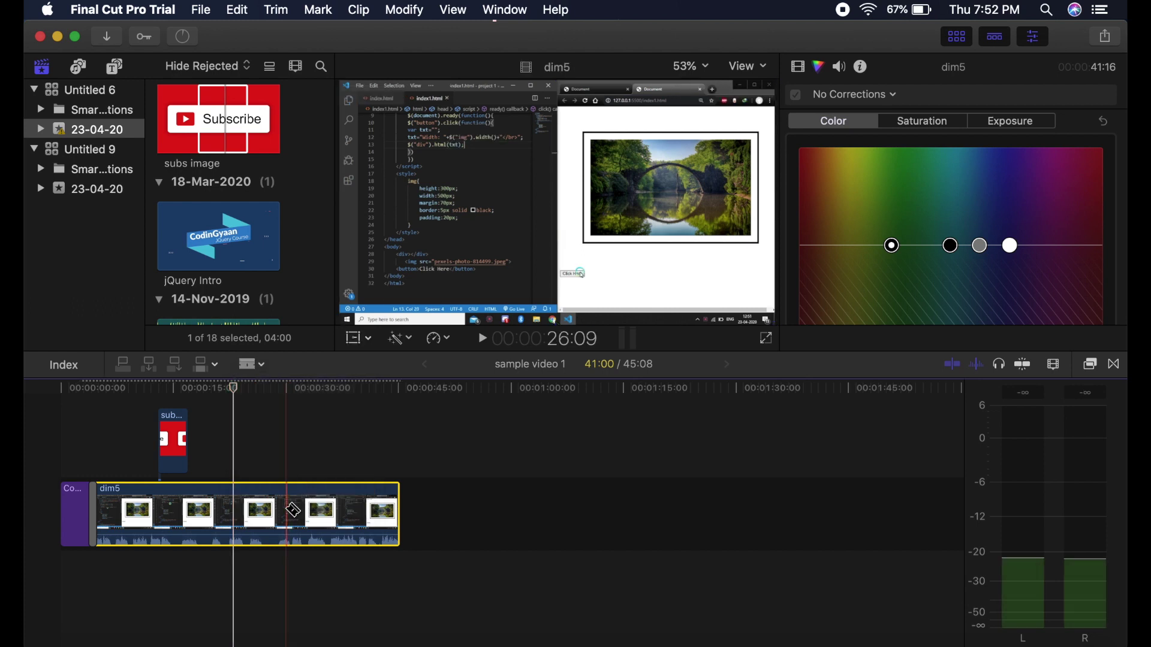
{"action": "key", "text": "super+equal"}
{"action": "key", "text": "super+equal"}
{"action": "key", "text": "super+equal"}
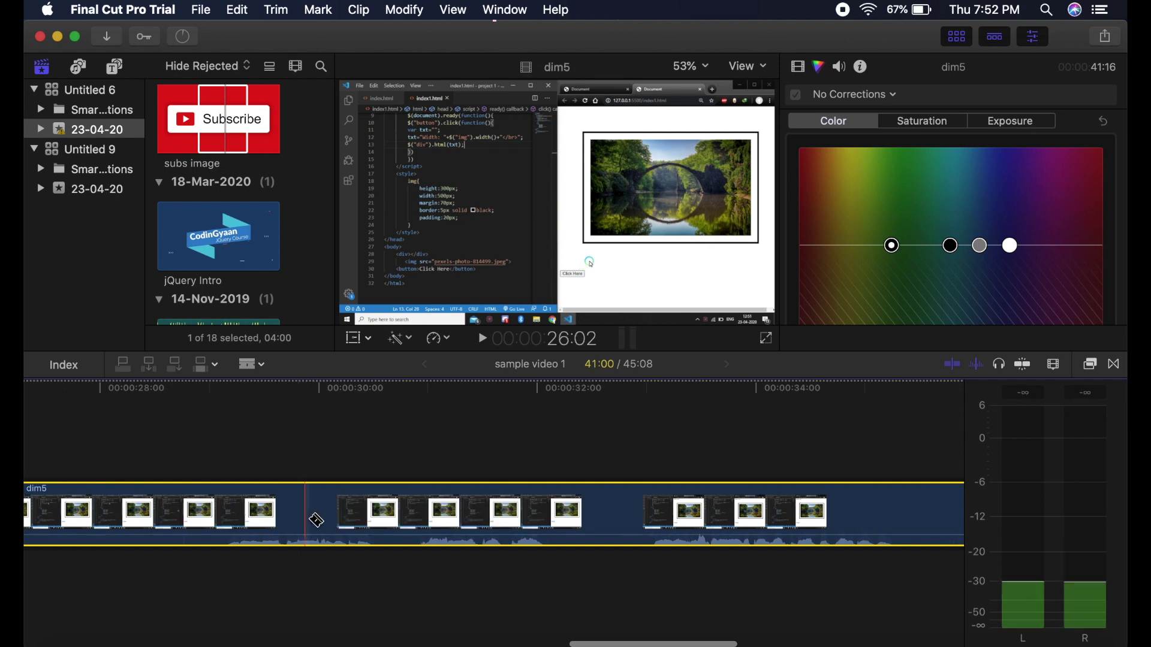
{"action": "left_click", "coordinate": [309, 535]}
{"action": "left_click", "coordinate": [497, 515]}
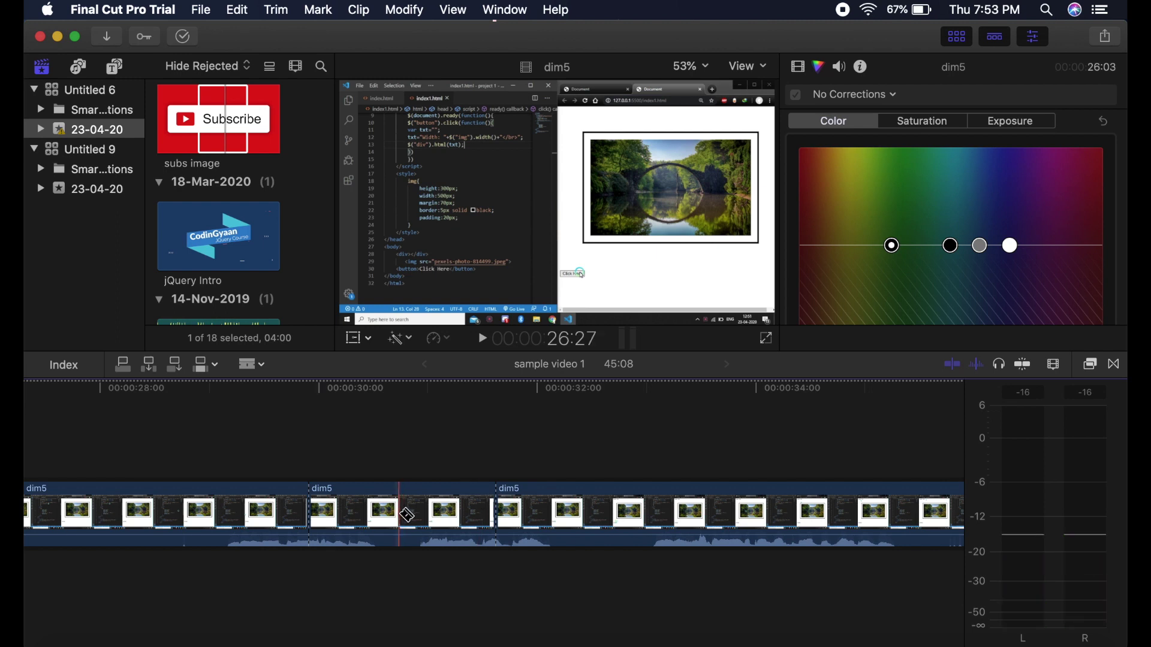
Step: Return to the Select tool and delete the middle dim5 piece, closing the gap
{"action": "left_click", "coordinate": [255, 365]}
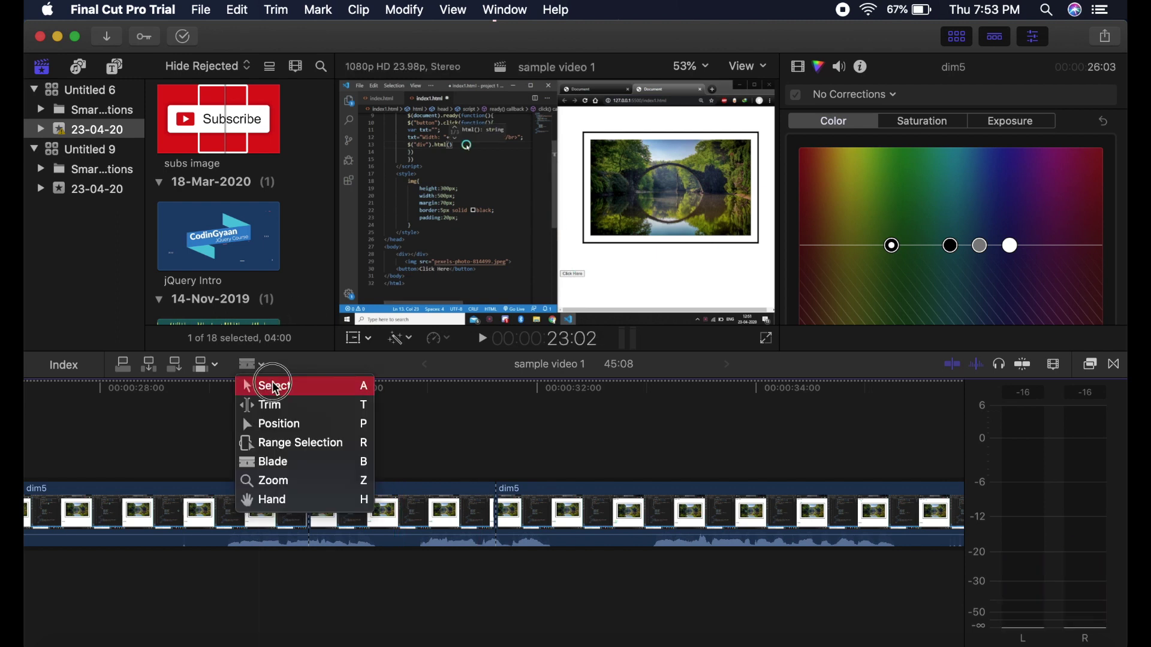
{"action": "left_click", "coordinate": [277, 388]}
{"action": "left_click", "coordinate": [387, 504]}
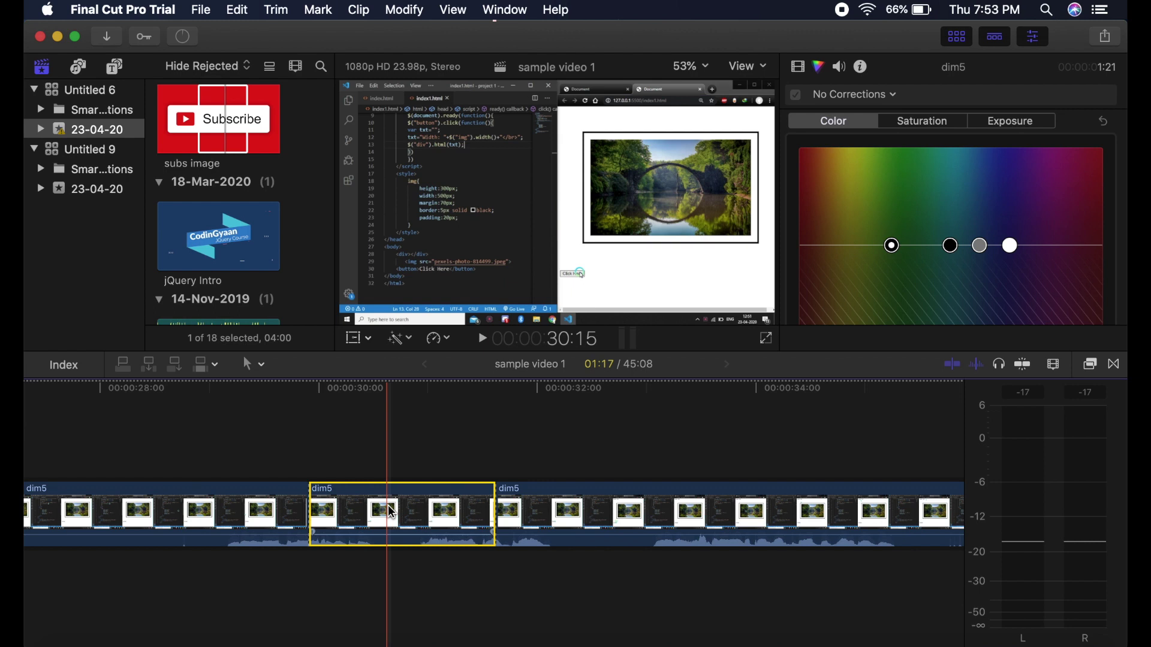
{"action": "key", "text": "Delete"}
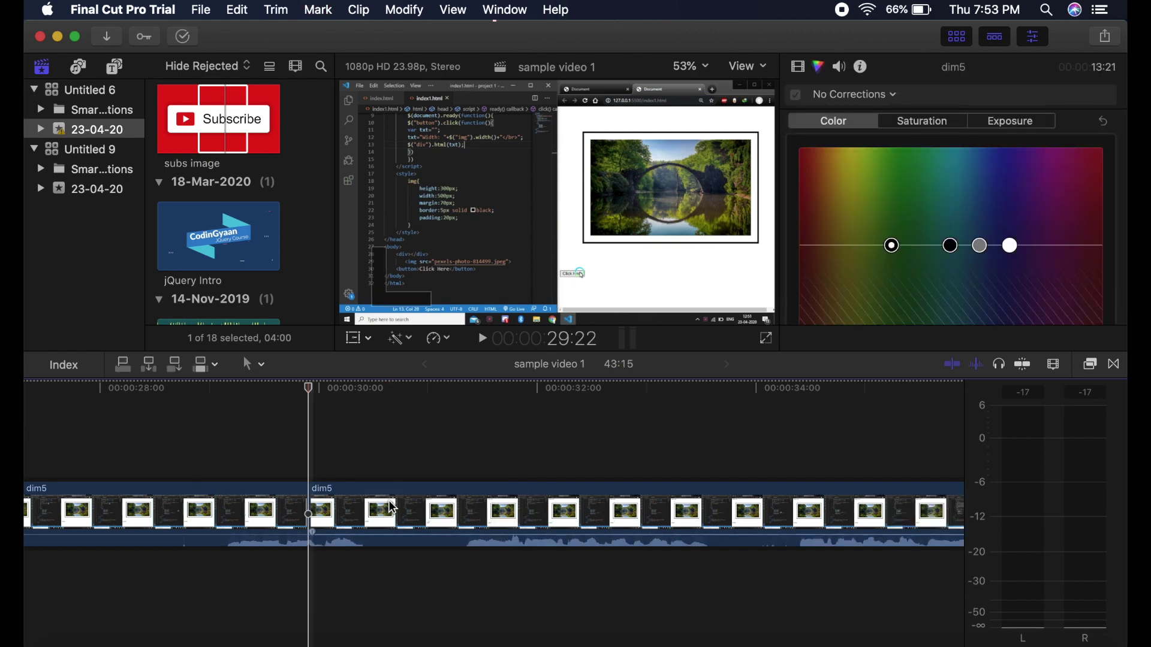
Step: Split the second dim5 clip at 00:00:40:01
{"action": "key", "text": "super+minus"}
{"action": "key", "text": "super+minus"}
{"action": "key", "text": "super+minus"}
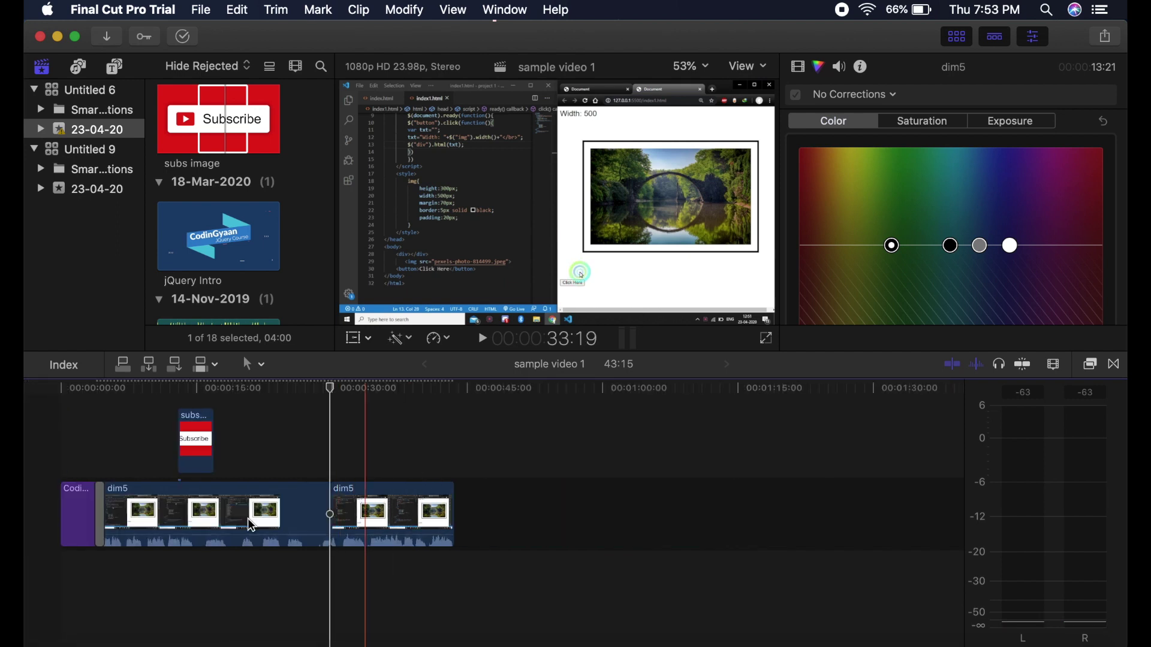
{"action": "key", "text": "super+equal"}
{"action": "key", "text": "super+equal"}
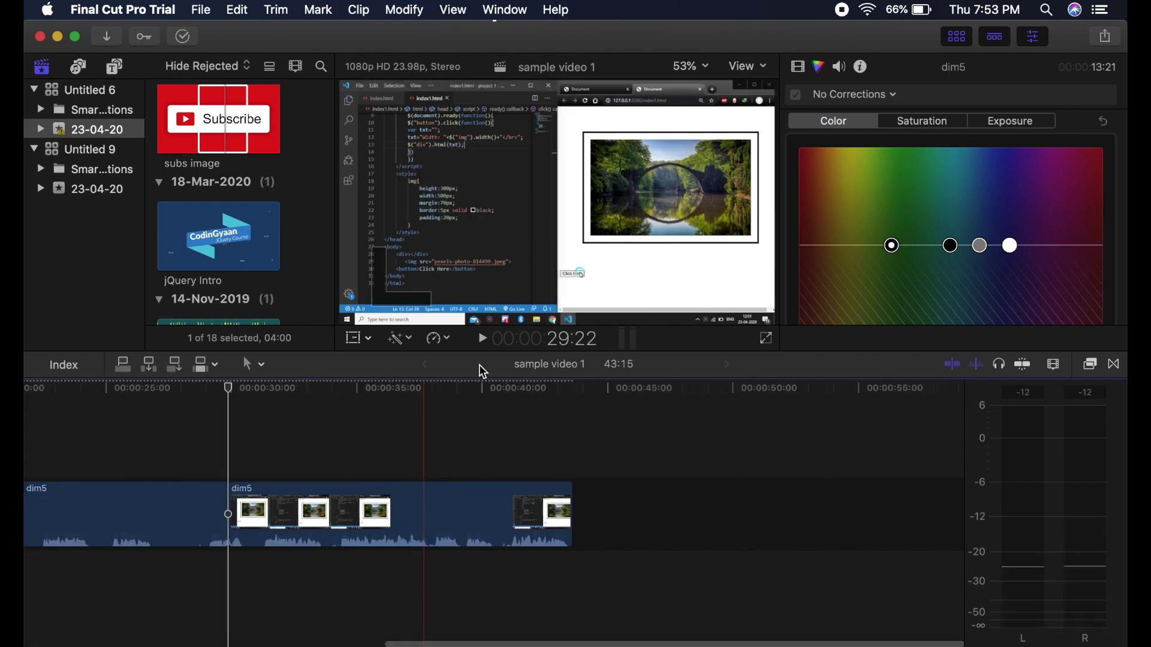
{"action": "left_click", "coordinate": [483, 395]}
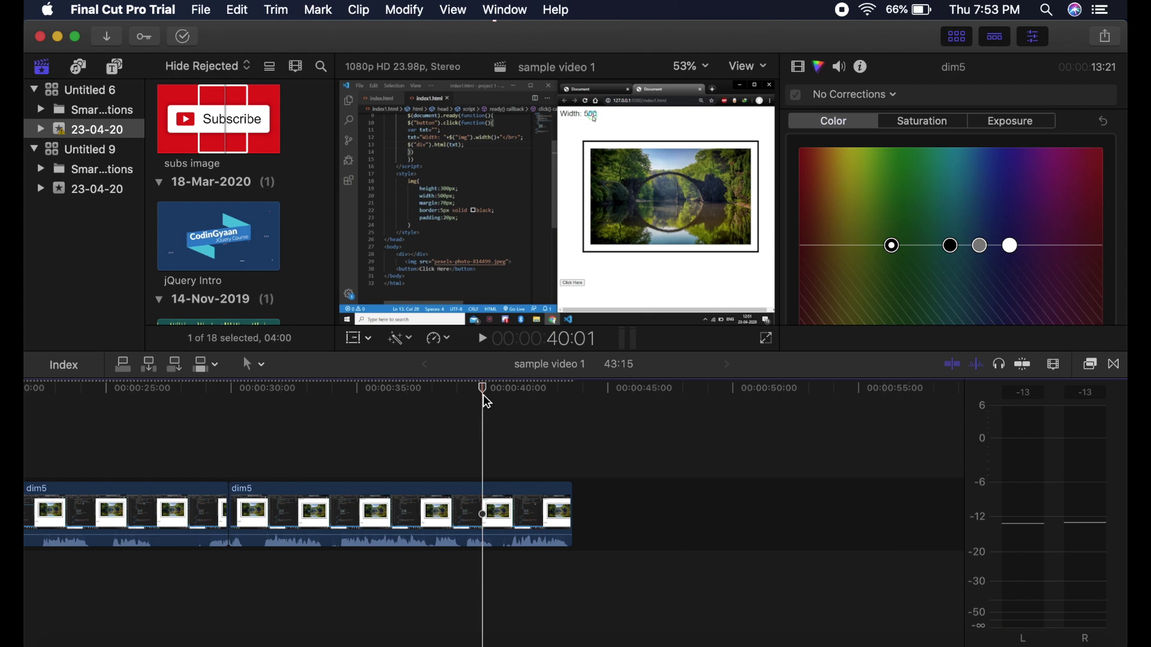
{"action": "left_click", "coordinate": [487, 523]}
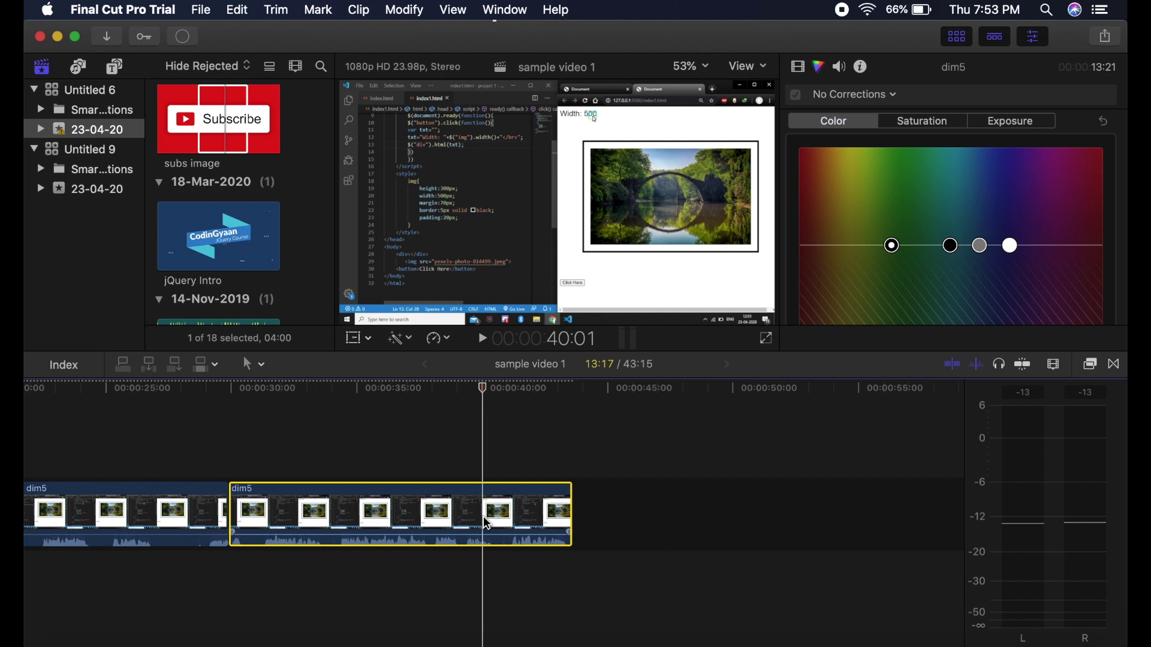
{"action": "key", "text": "super+b"}
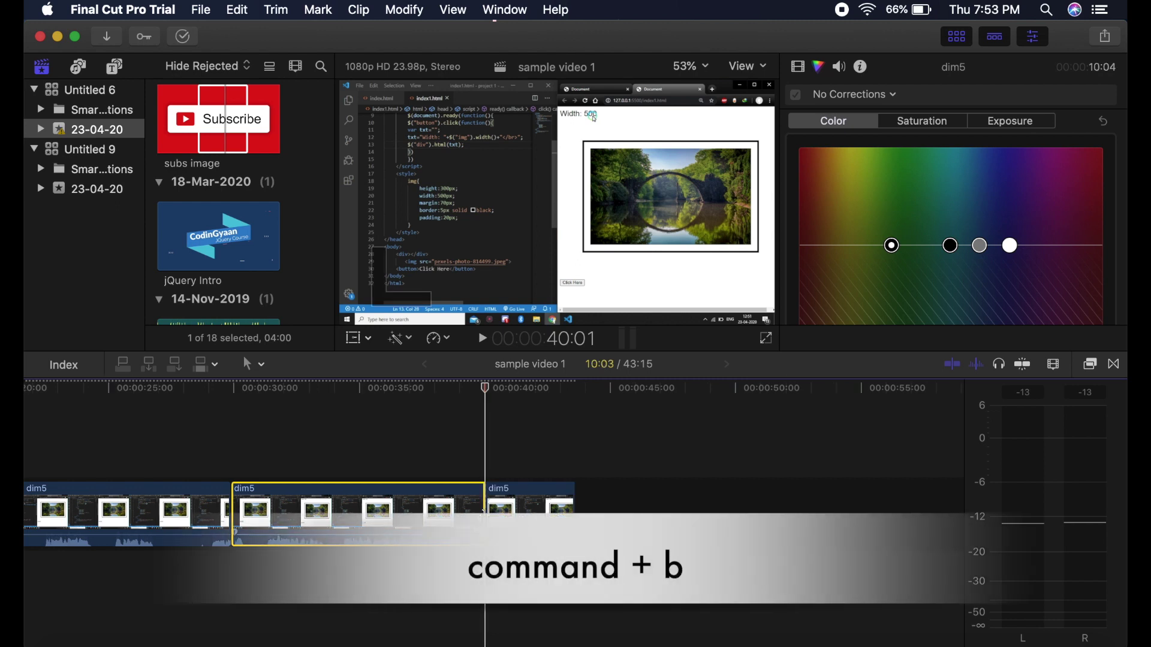
Step: Delete the dim5 tail after 40:01 so the project ends there
{"action": "left_click", "coordinate": [534, 511]}
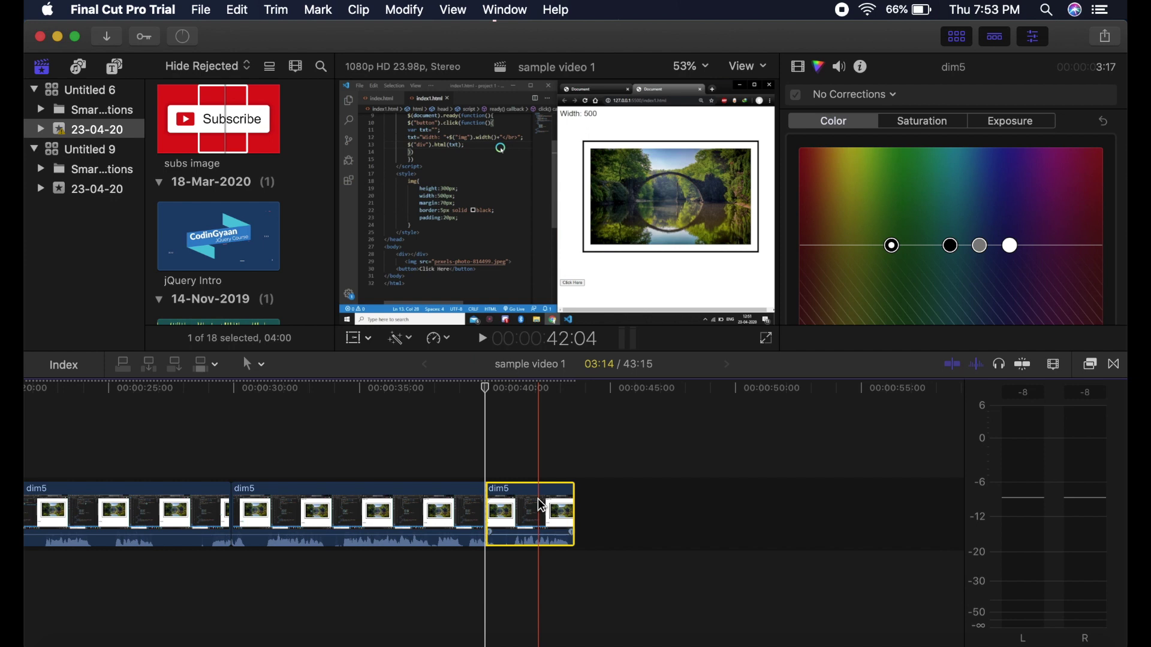
{"action": "key", "text": "Delete"}
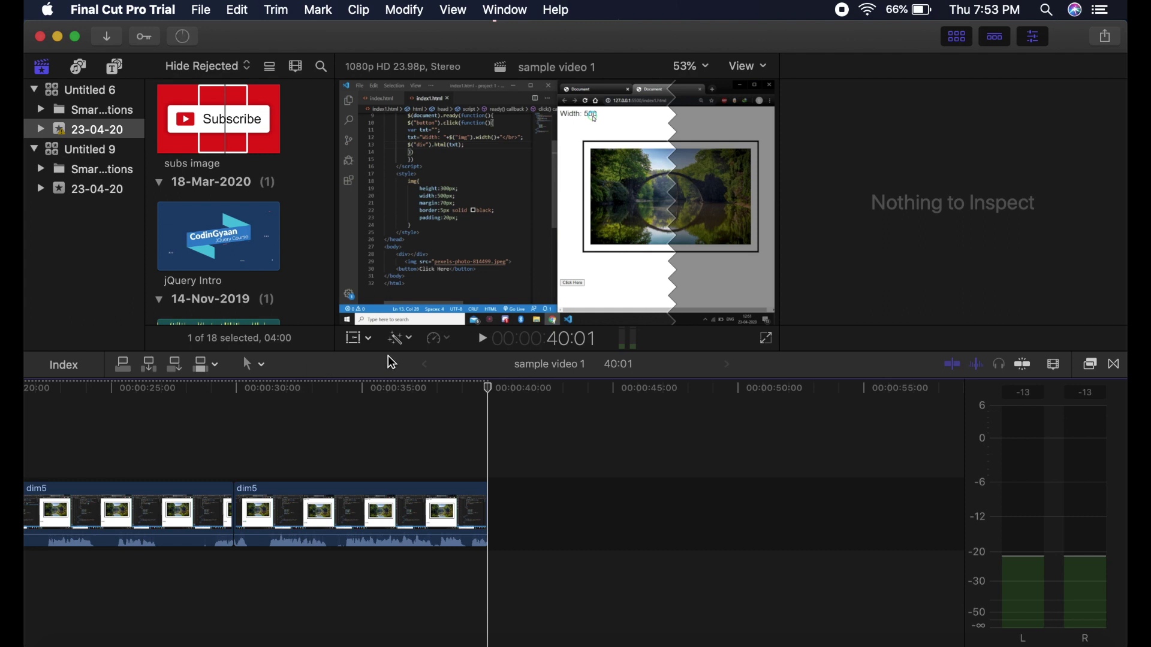
{"action": "left_click", "coordinate": [1112, 36]}
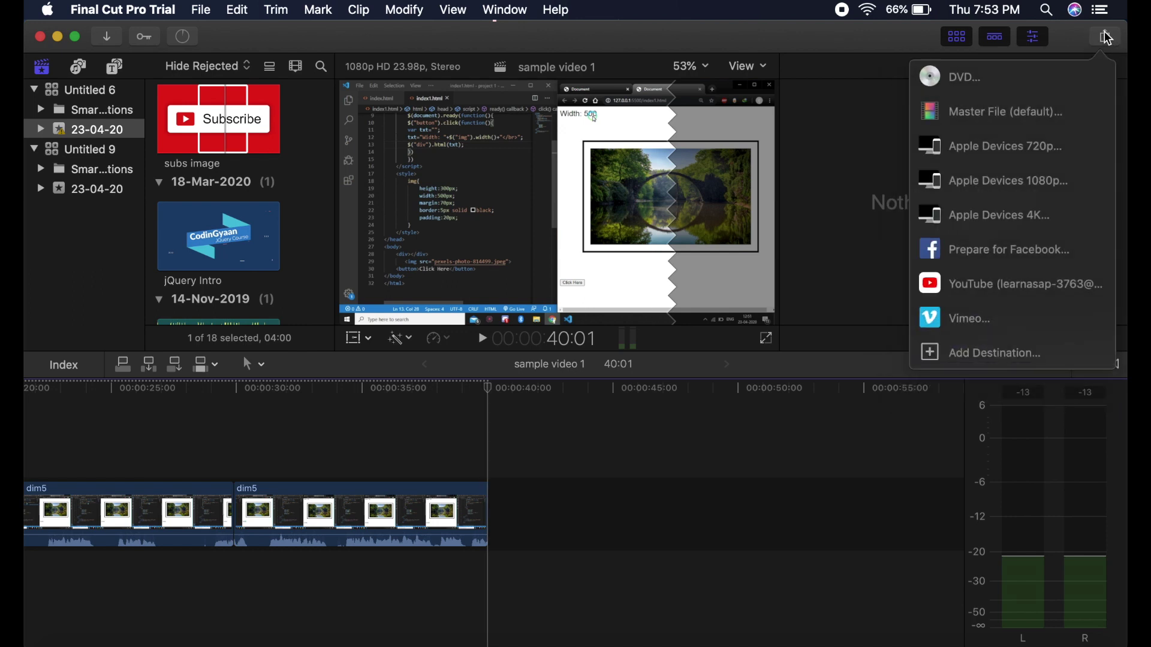
Step: Export sample video 1 as a 1920 x 1080 H.264 Master File to the Desktop
{"action": "left_click", "coordinate": [1021, 114]}
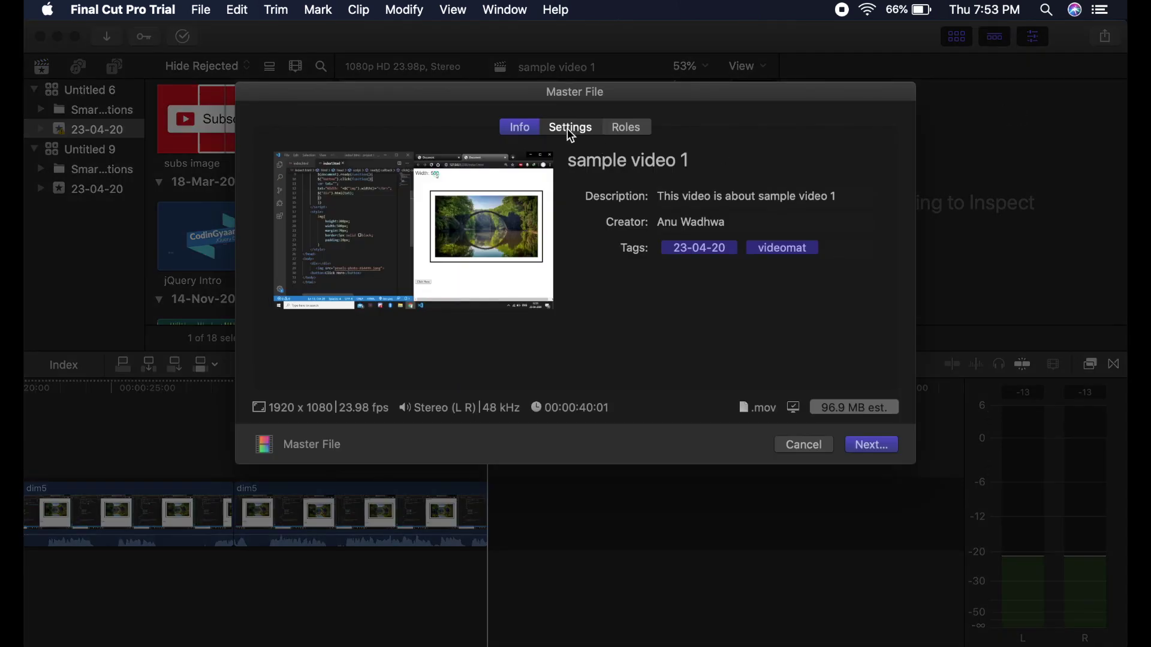
{"action": "left_click", "coordinate": [570, 128]}
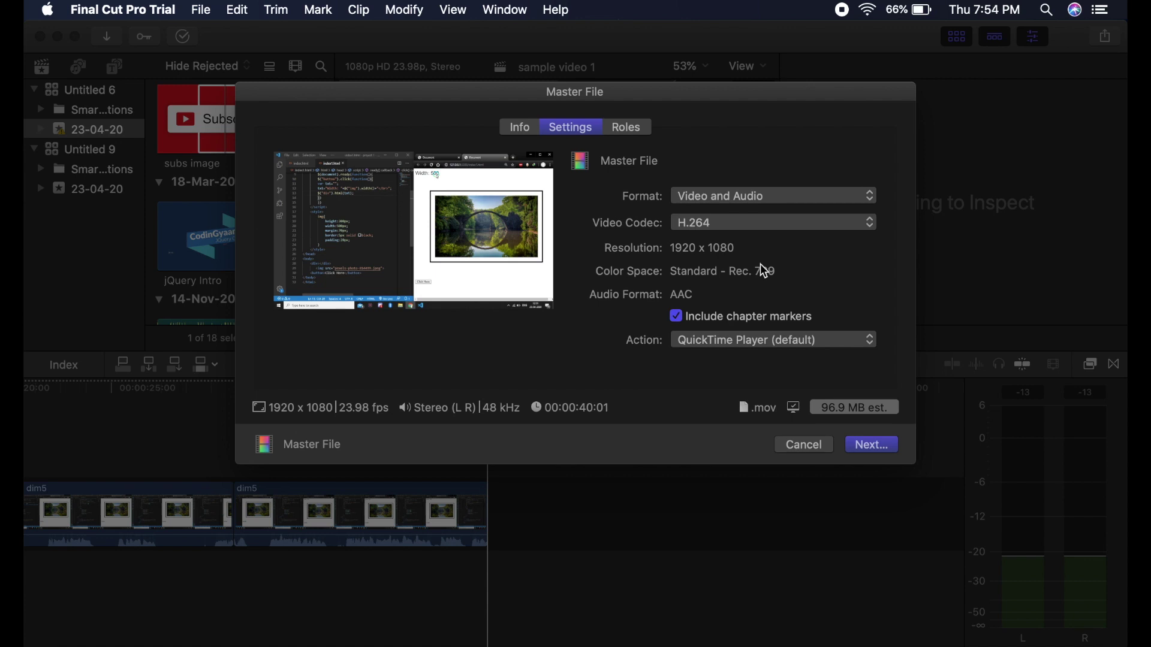
{"action": "left_click", "coordinate": [870, 446]}
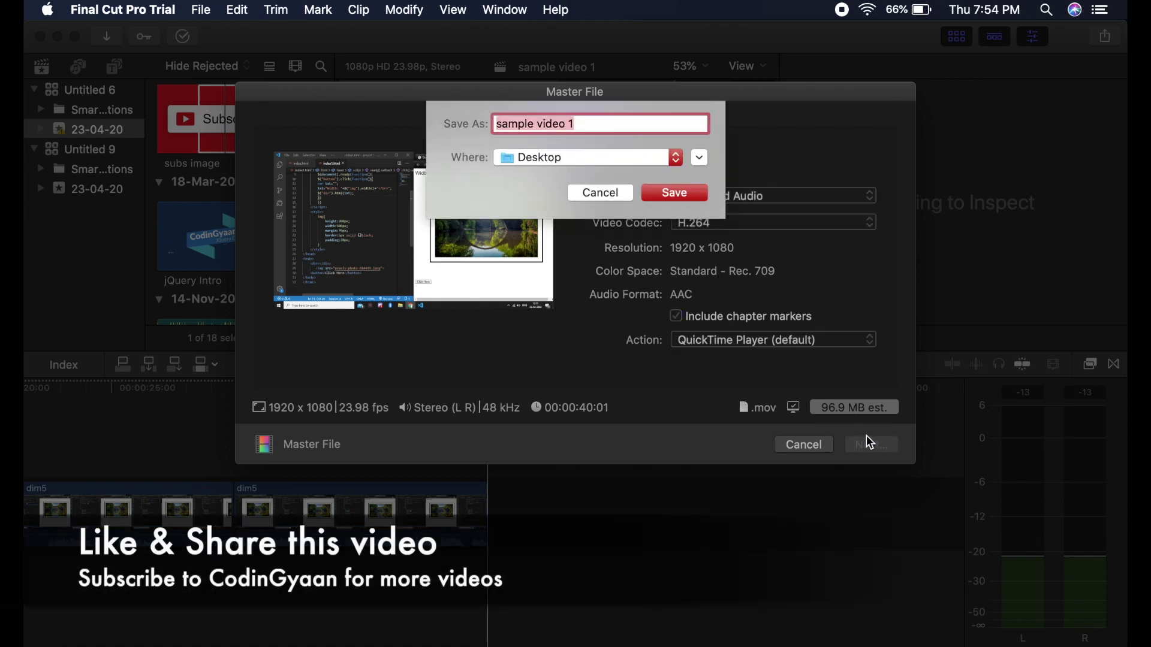
{"action": "left_click", "coordinate": [674, 198]}
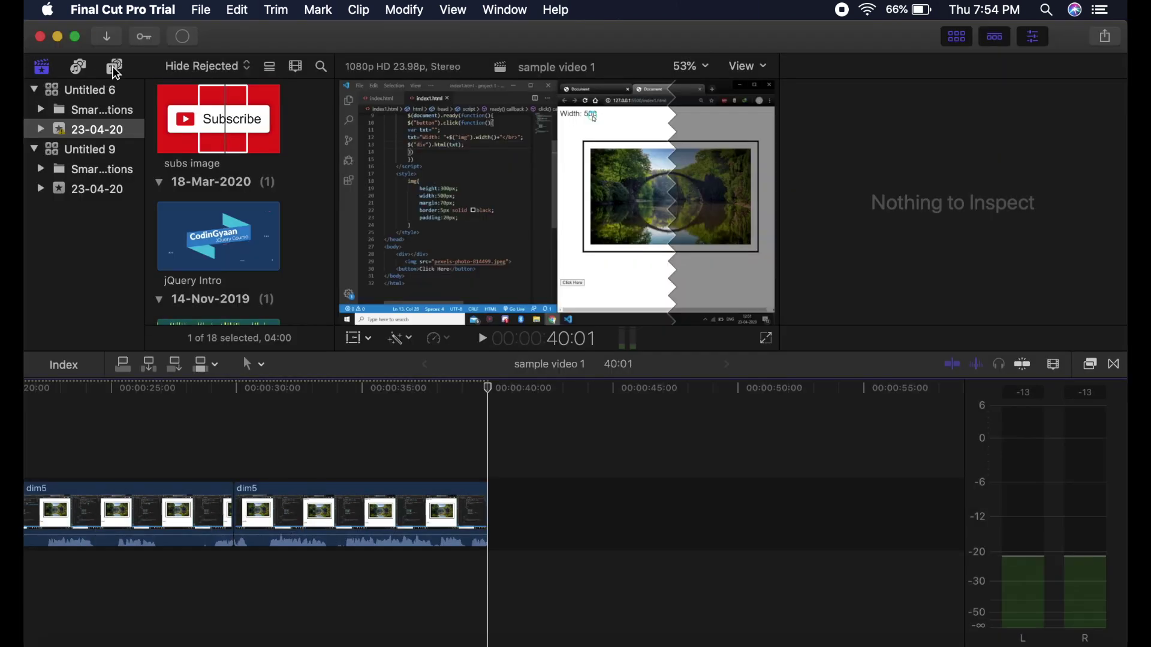
Step: Show the Background Tasks window with the Sharing transcoding progress for sample video 1
{"action": "left_click", "coordinate": [185, 45]}
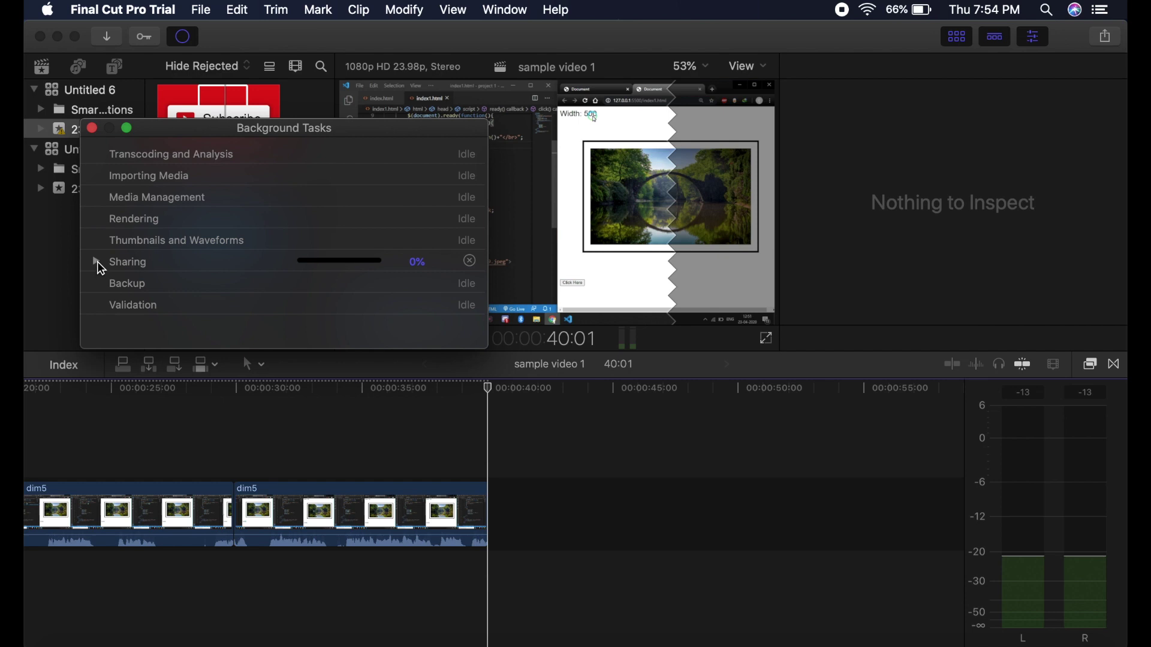
{"action": "left_click", "coordinate": [96, 262]}
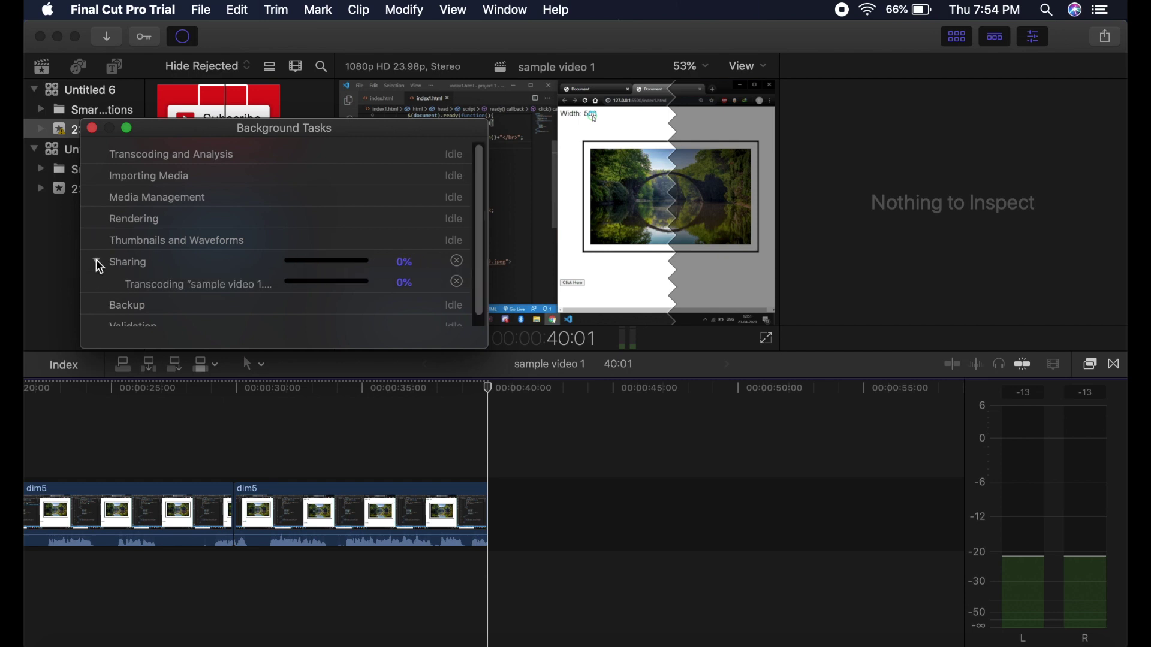